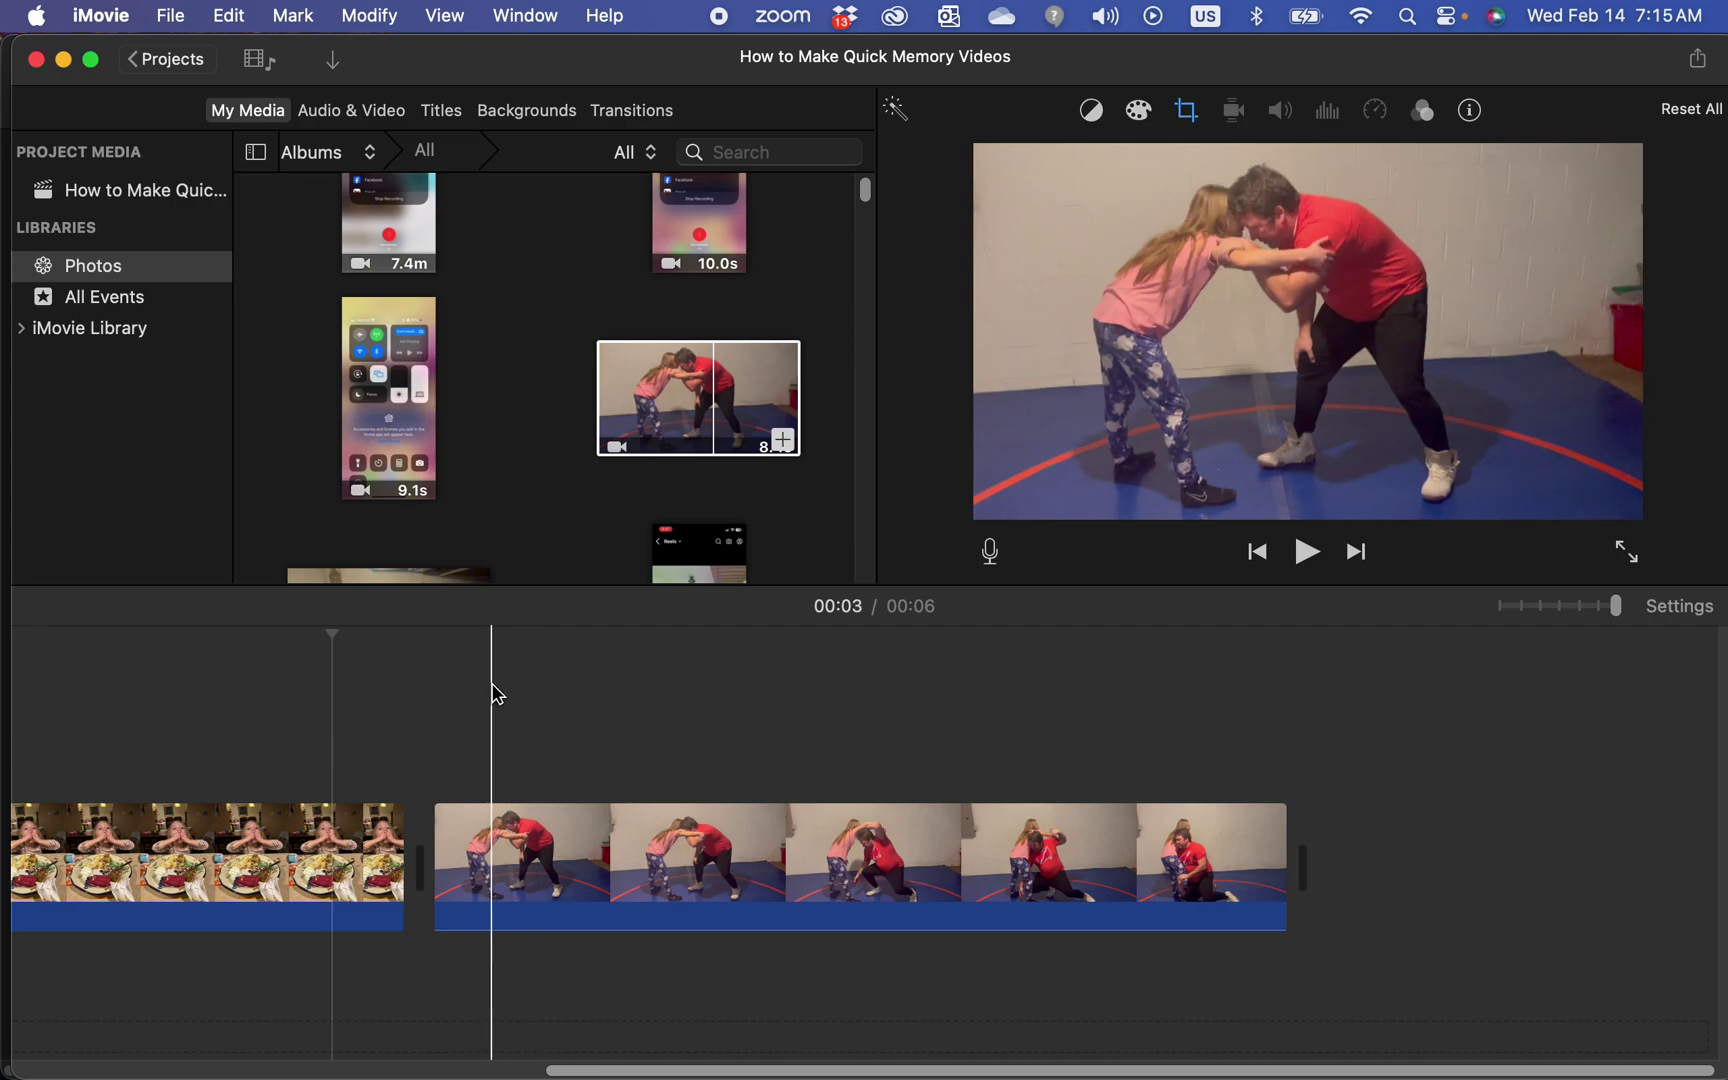
Step: Open the library of available transitions for the project
left_click(427, 862)
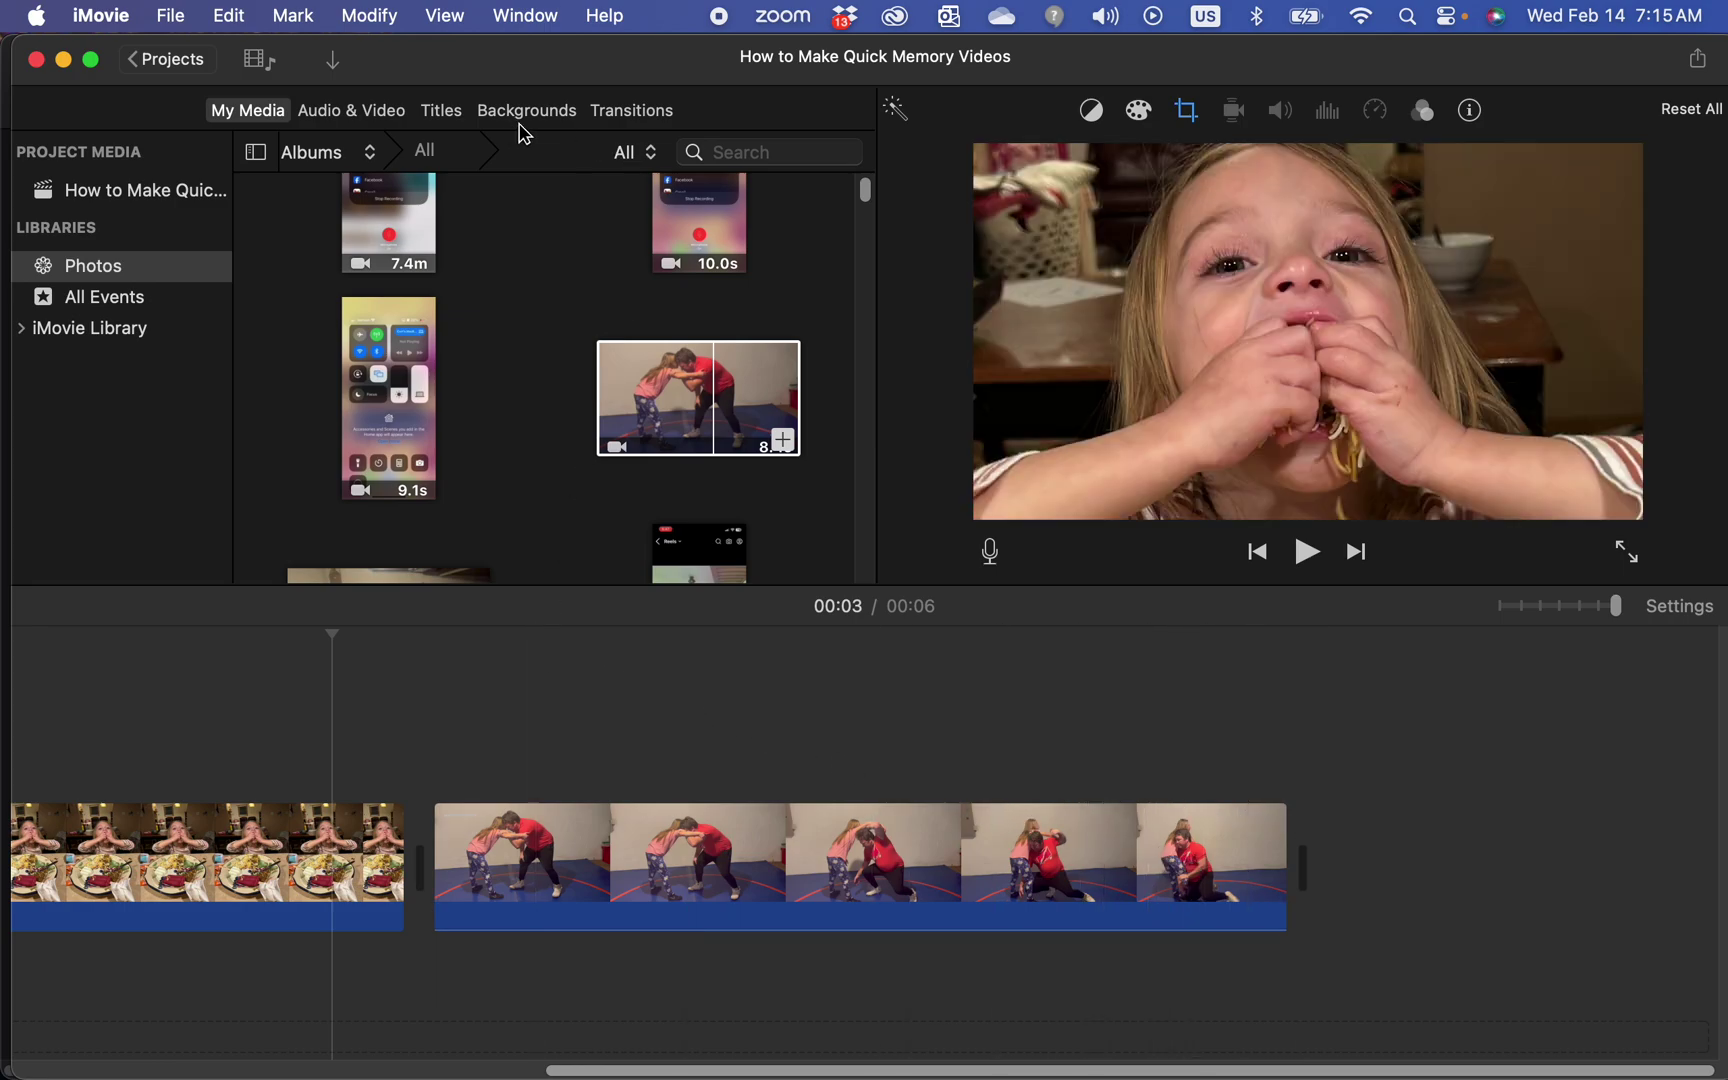
left_click(650, 112)
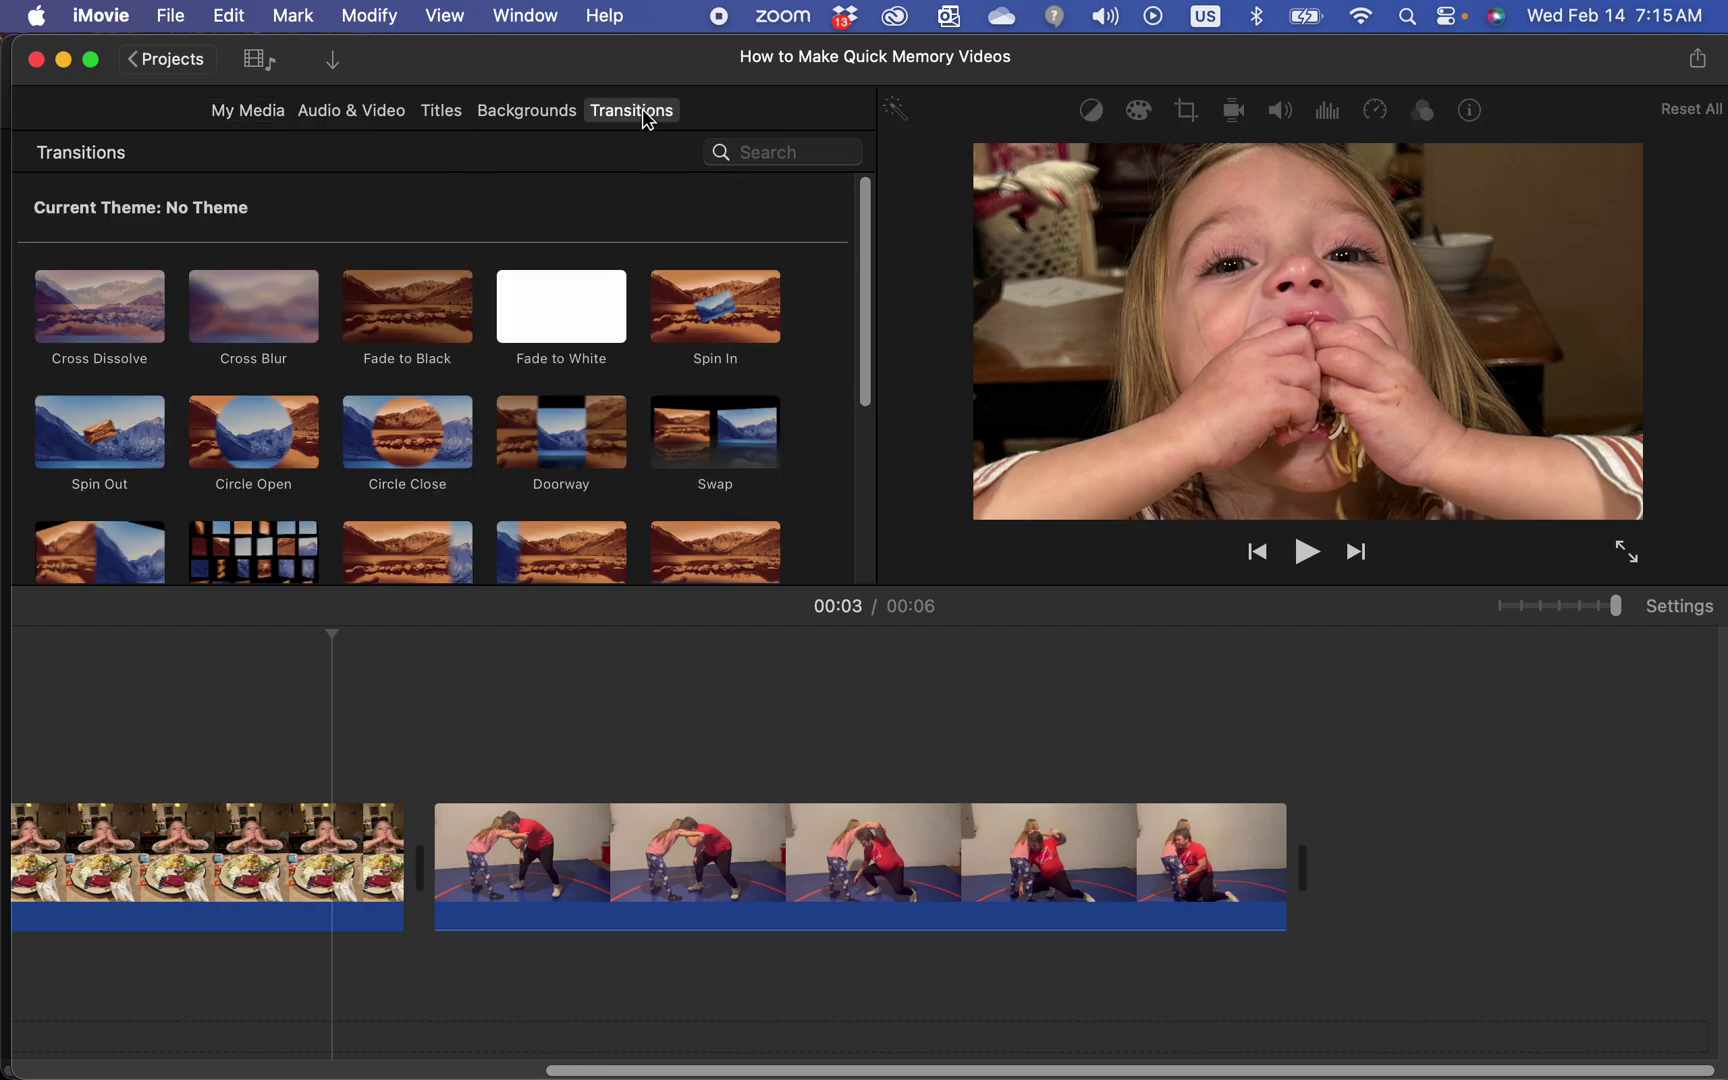
Step: Browse the installed applications in Launchpad, search for "im" and open iMovie
mouse_move(1100, 1070)
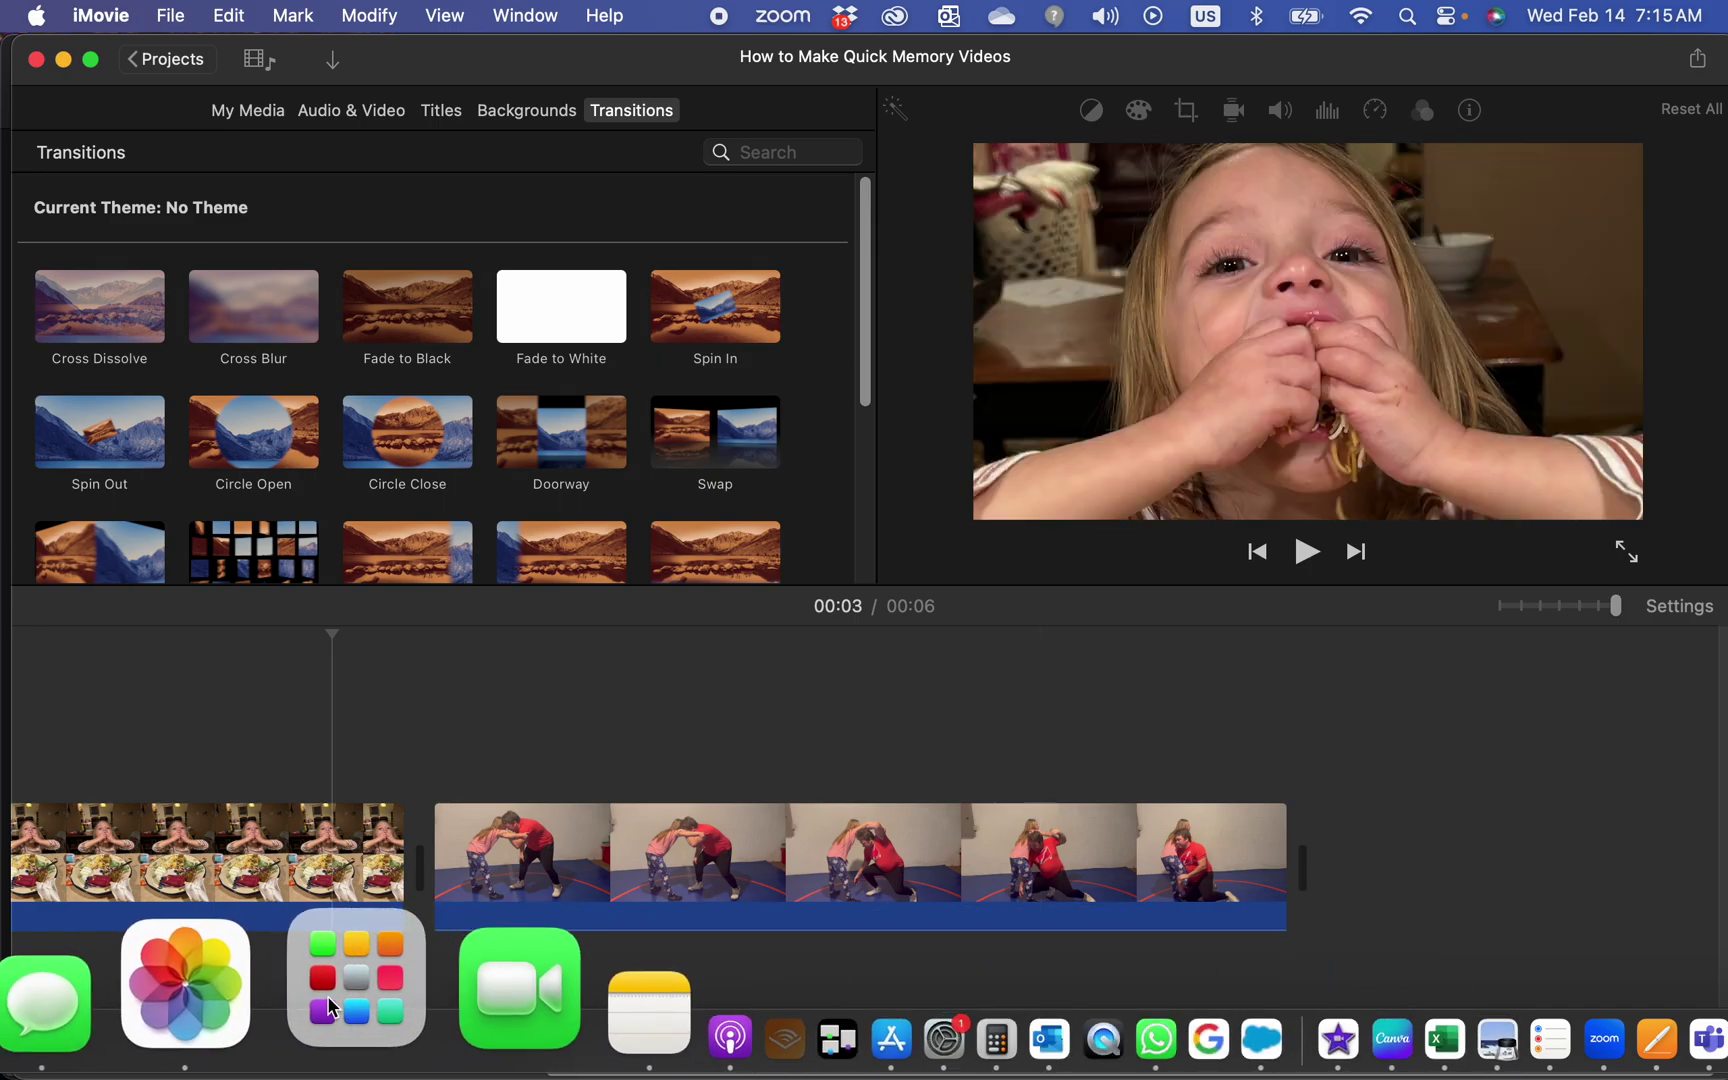
left_click(340, 1012)
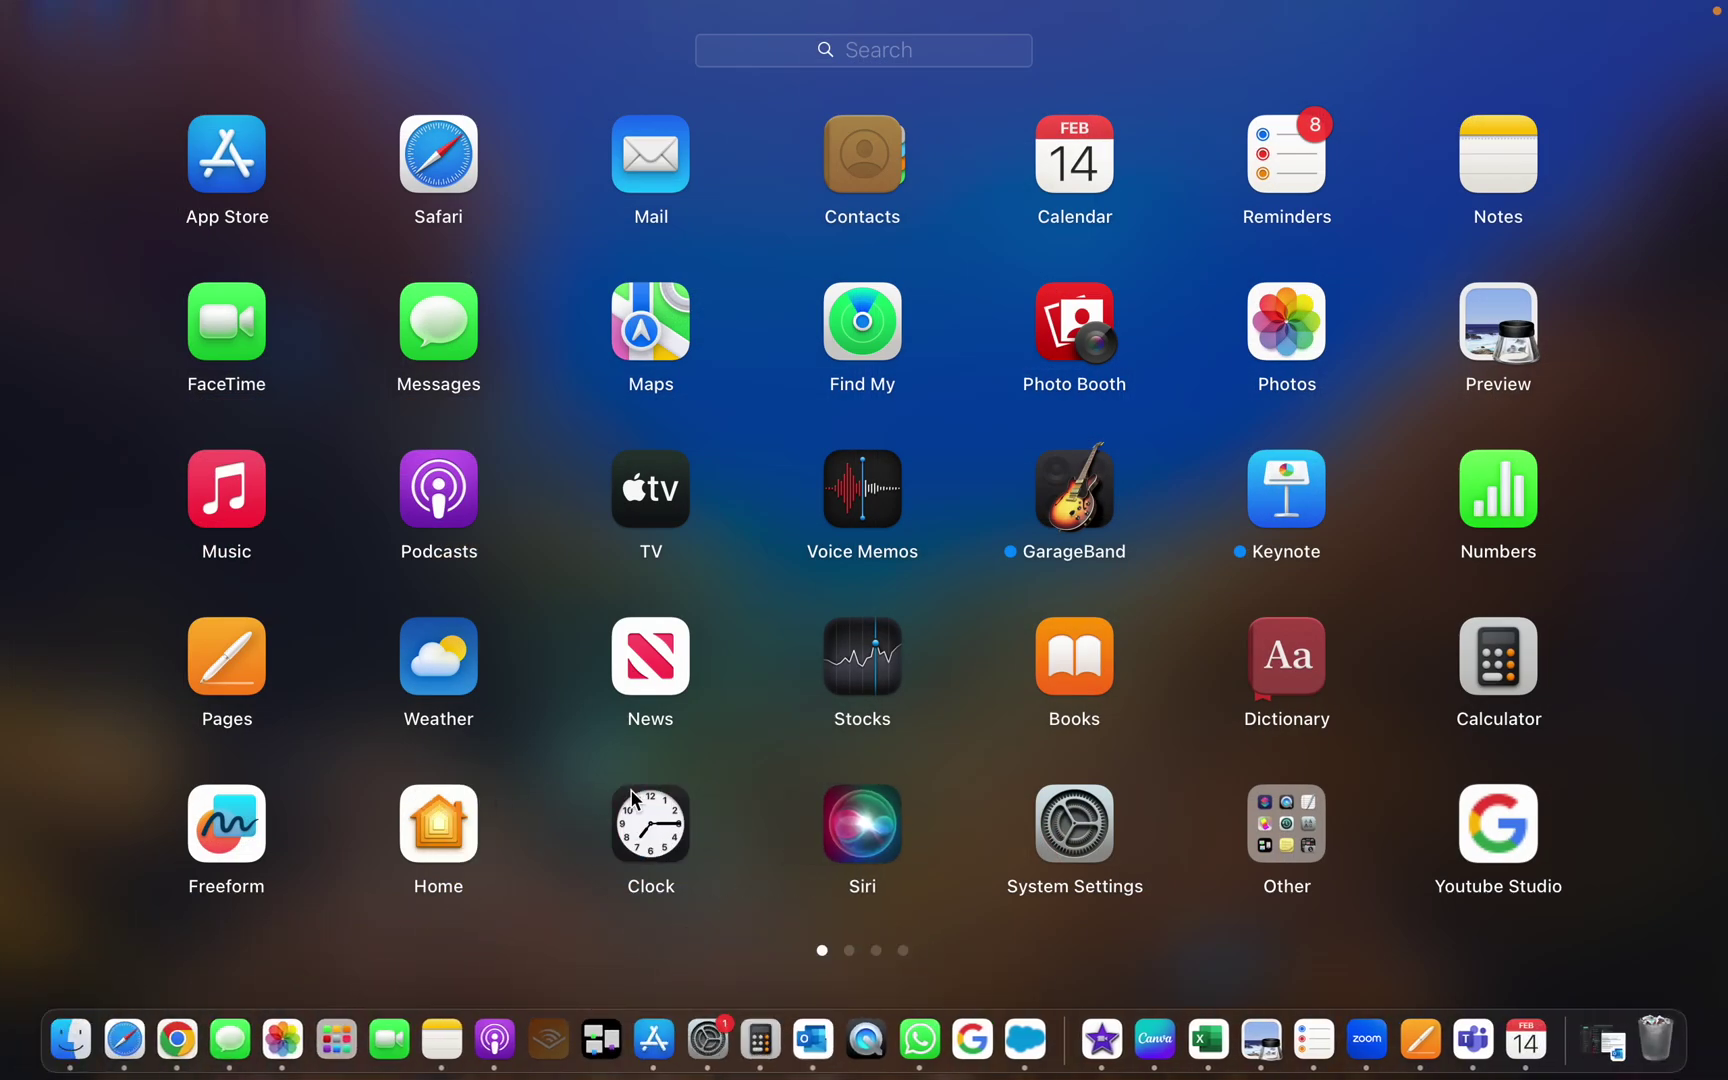
left_click_drag(870, 745, 590, 702)
left_click_drag(825, 733, 444, 683)
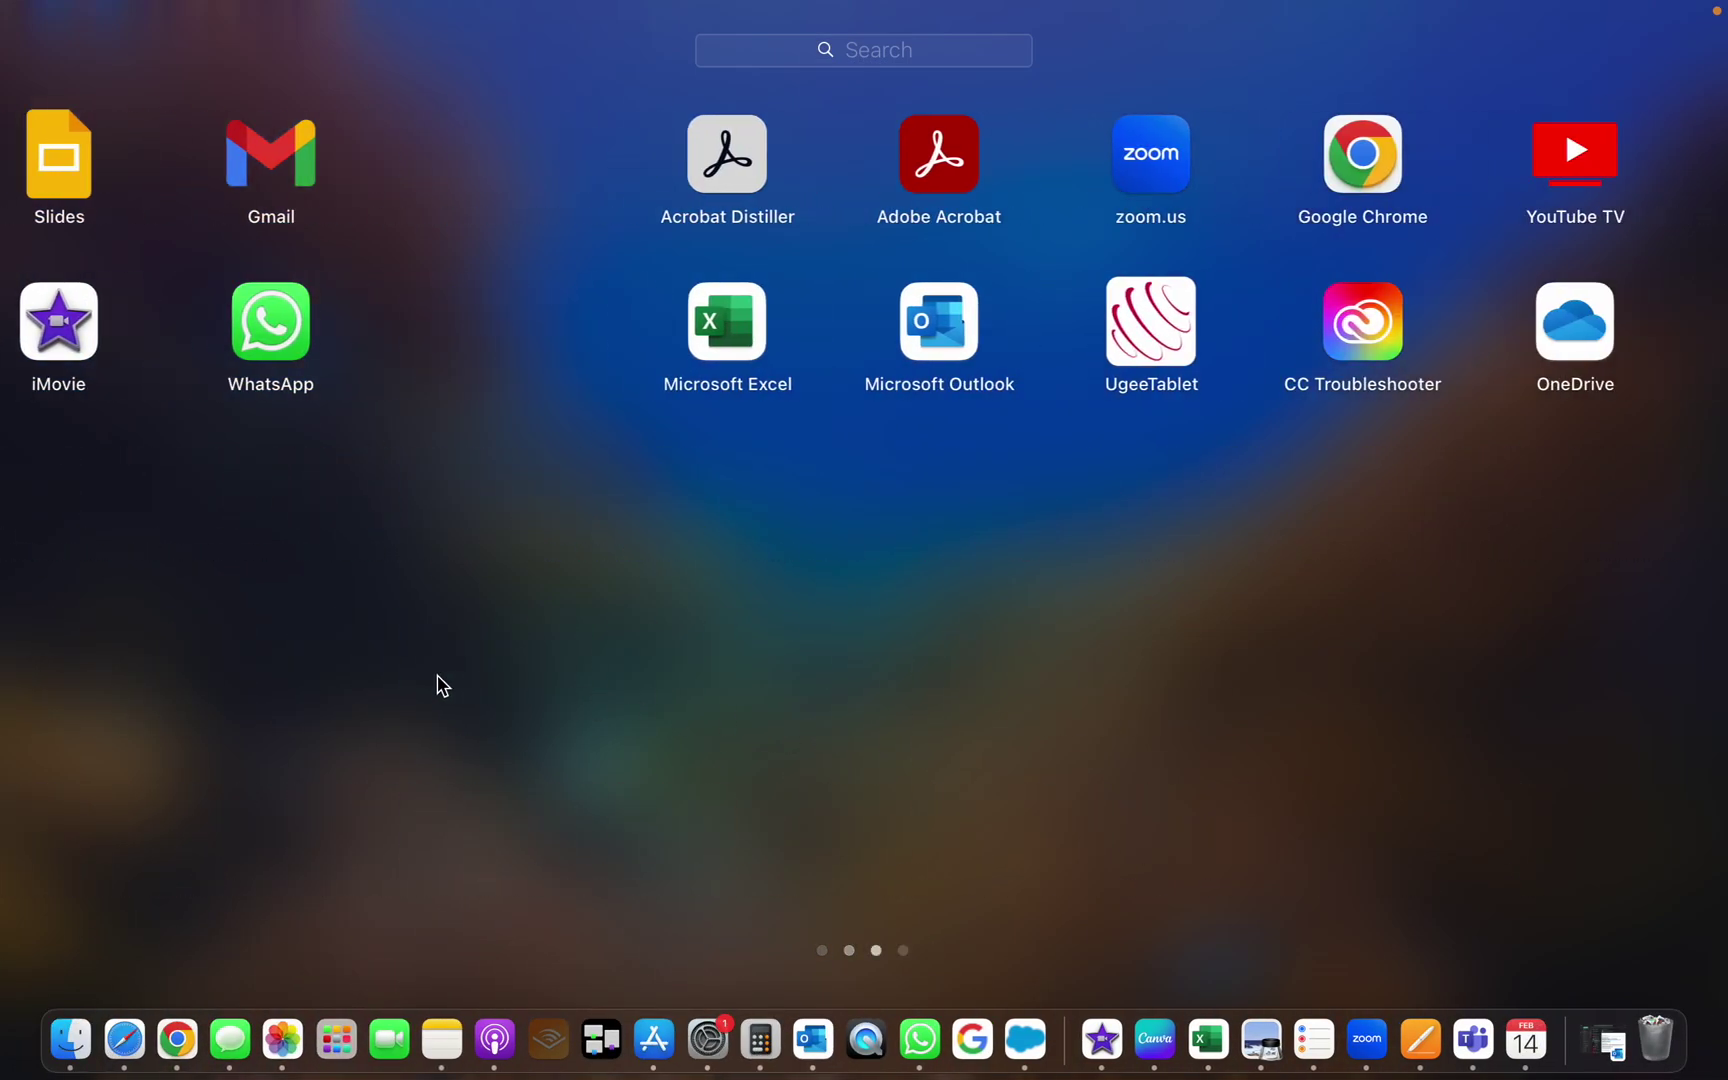
left_click_drag(845, 705, 339, 602)
left_click(913, 58)
type("i")
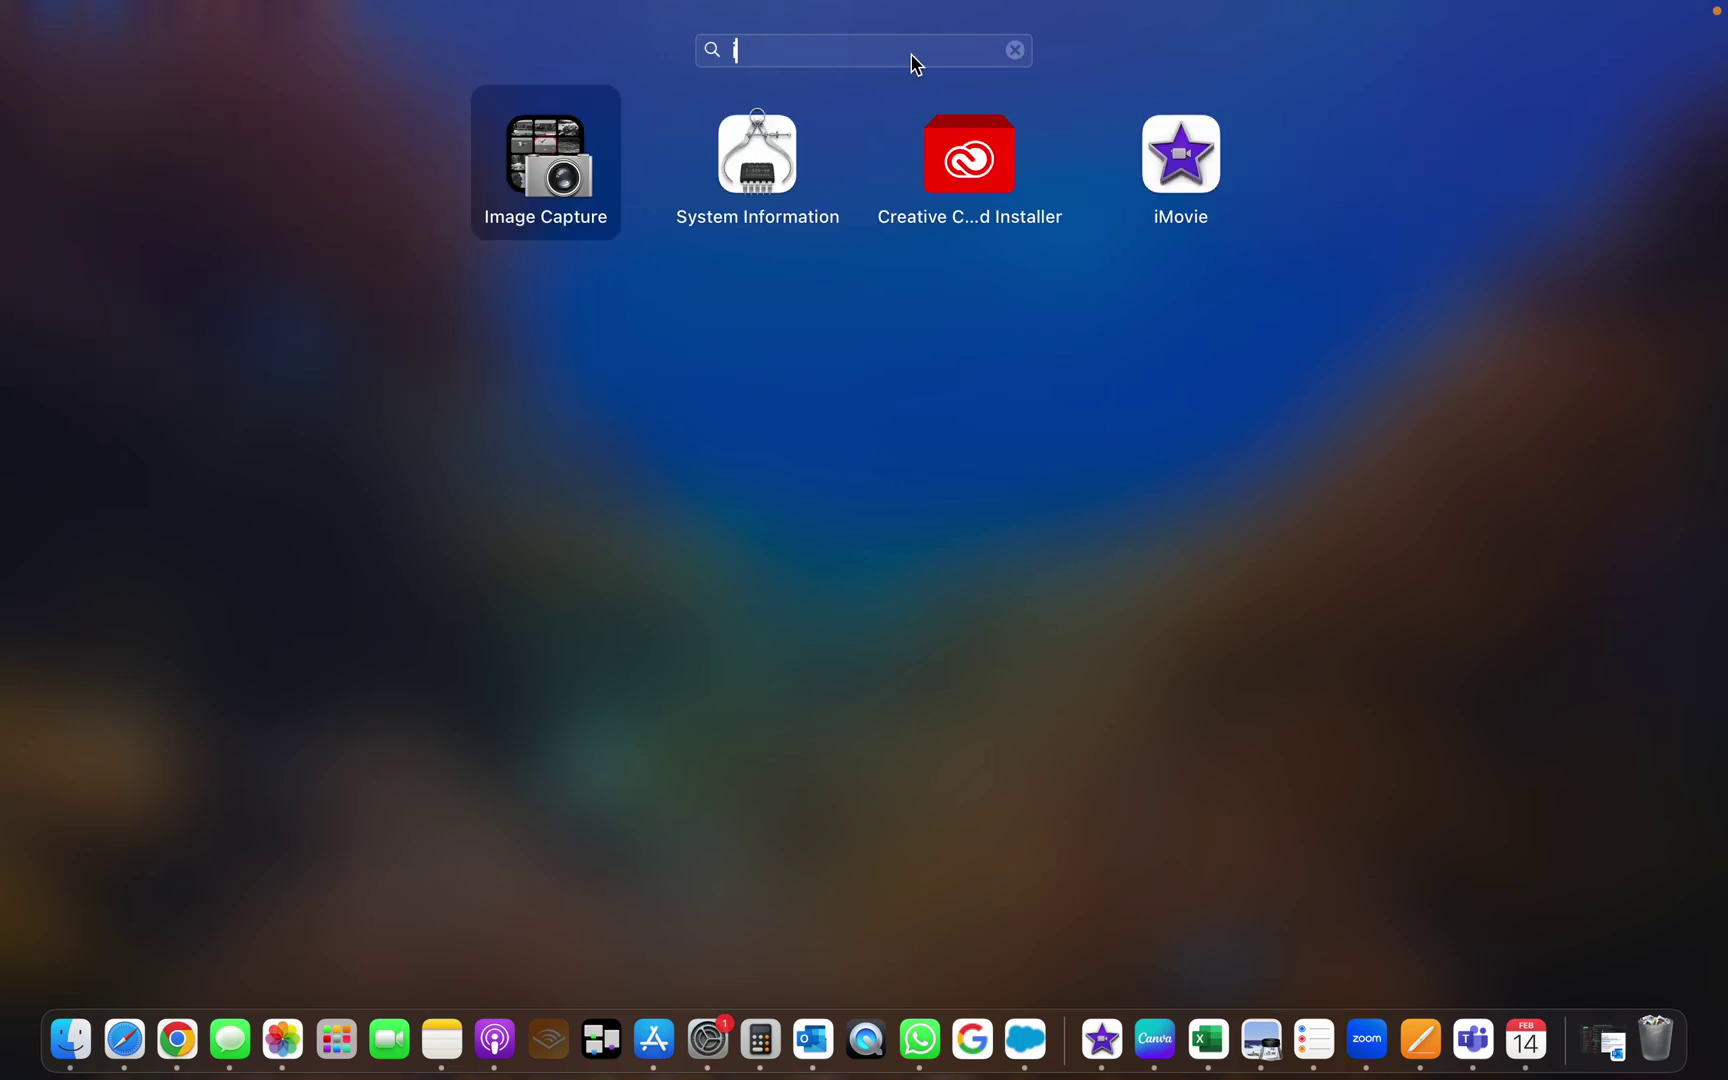
type("j")
key("BackSpace")
type("m")
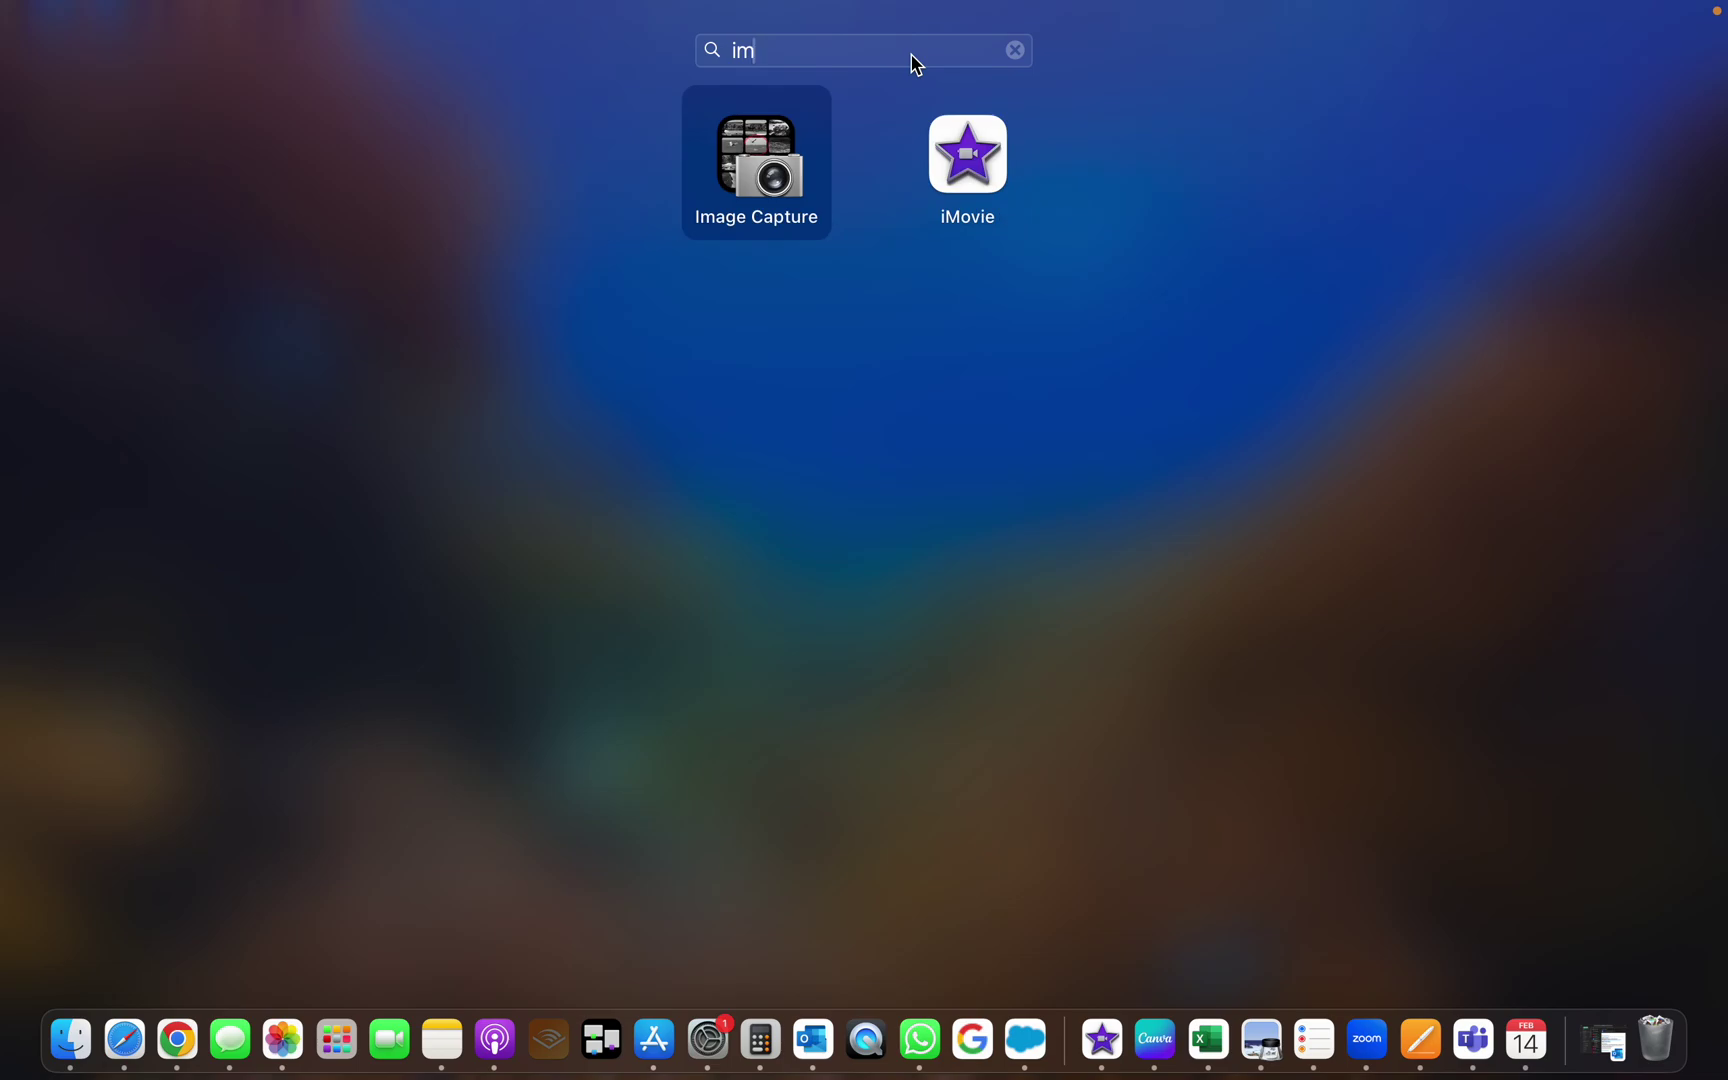
left_click(1001, 198)
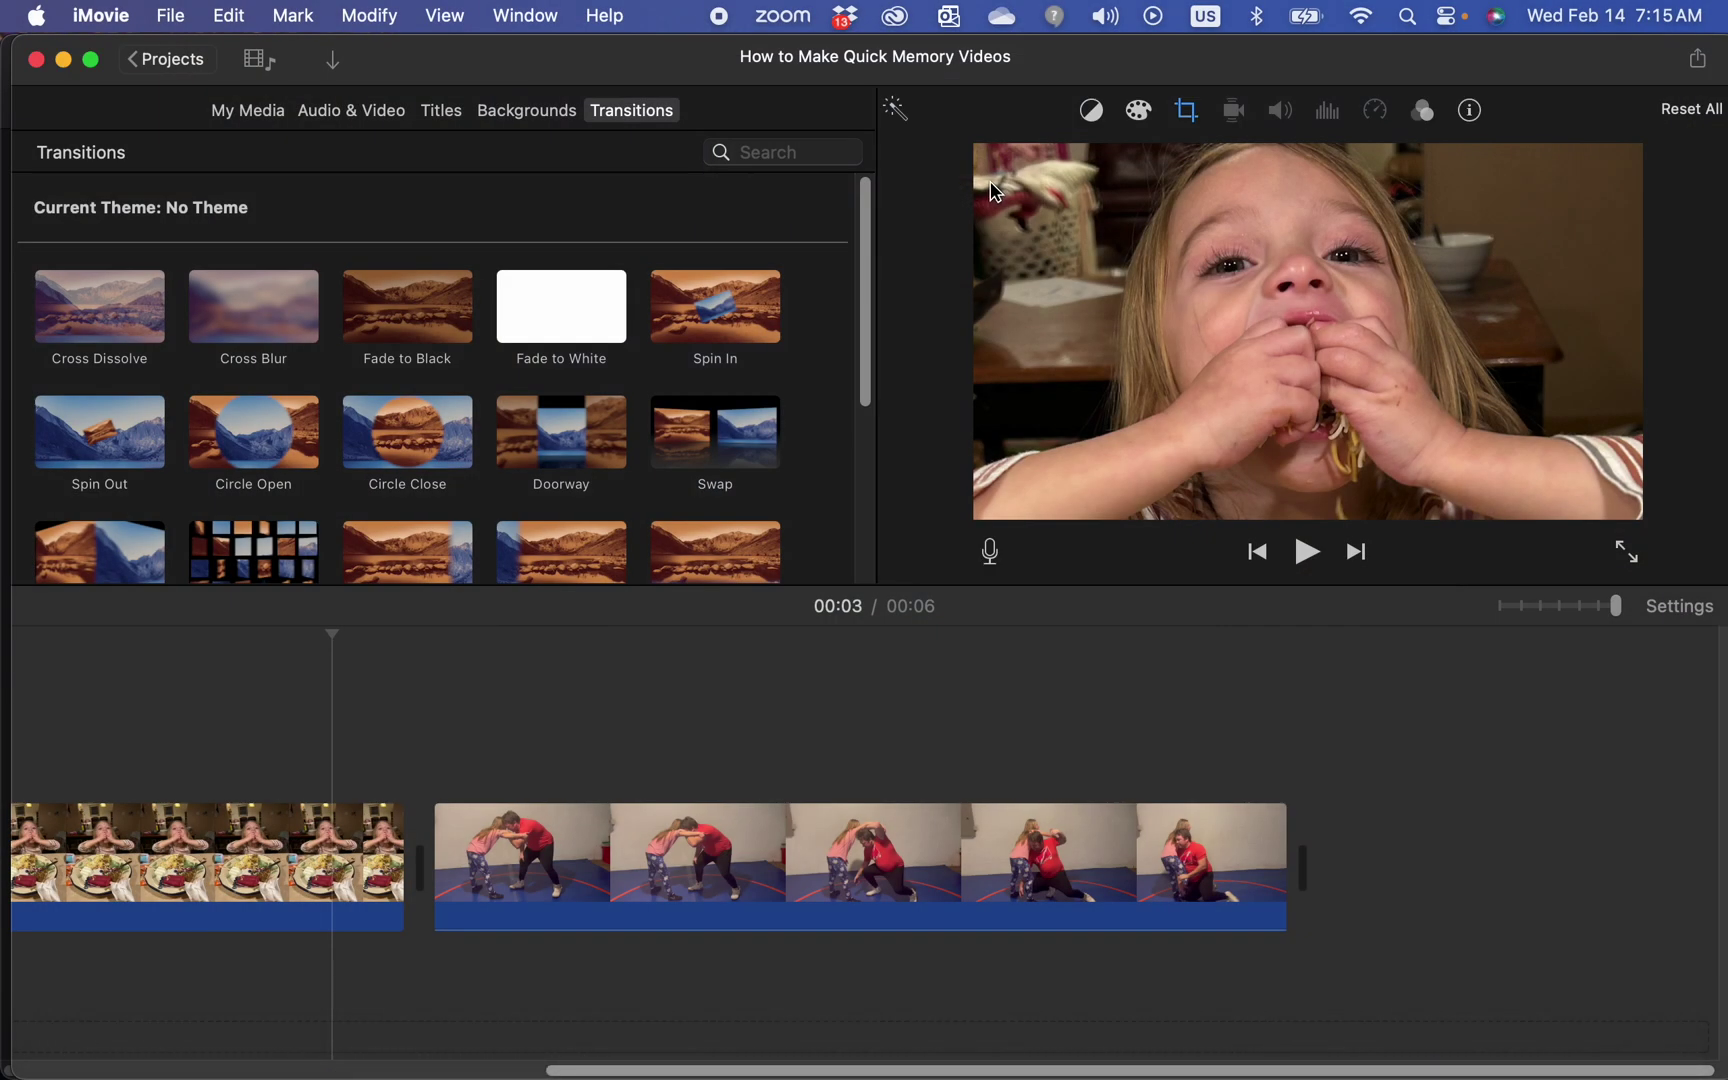
Step: Add a Fade to Black transition after the wrestling clip at the end of the timeline
left_click(315, 712)
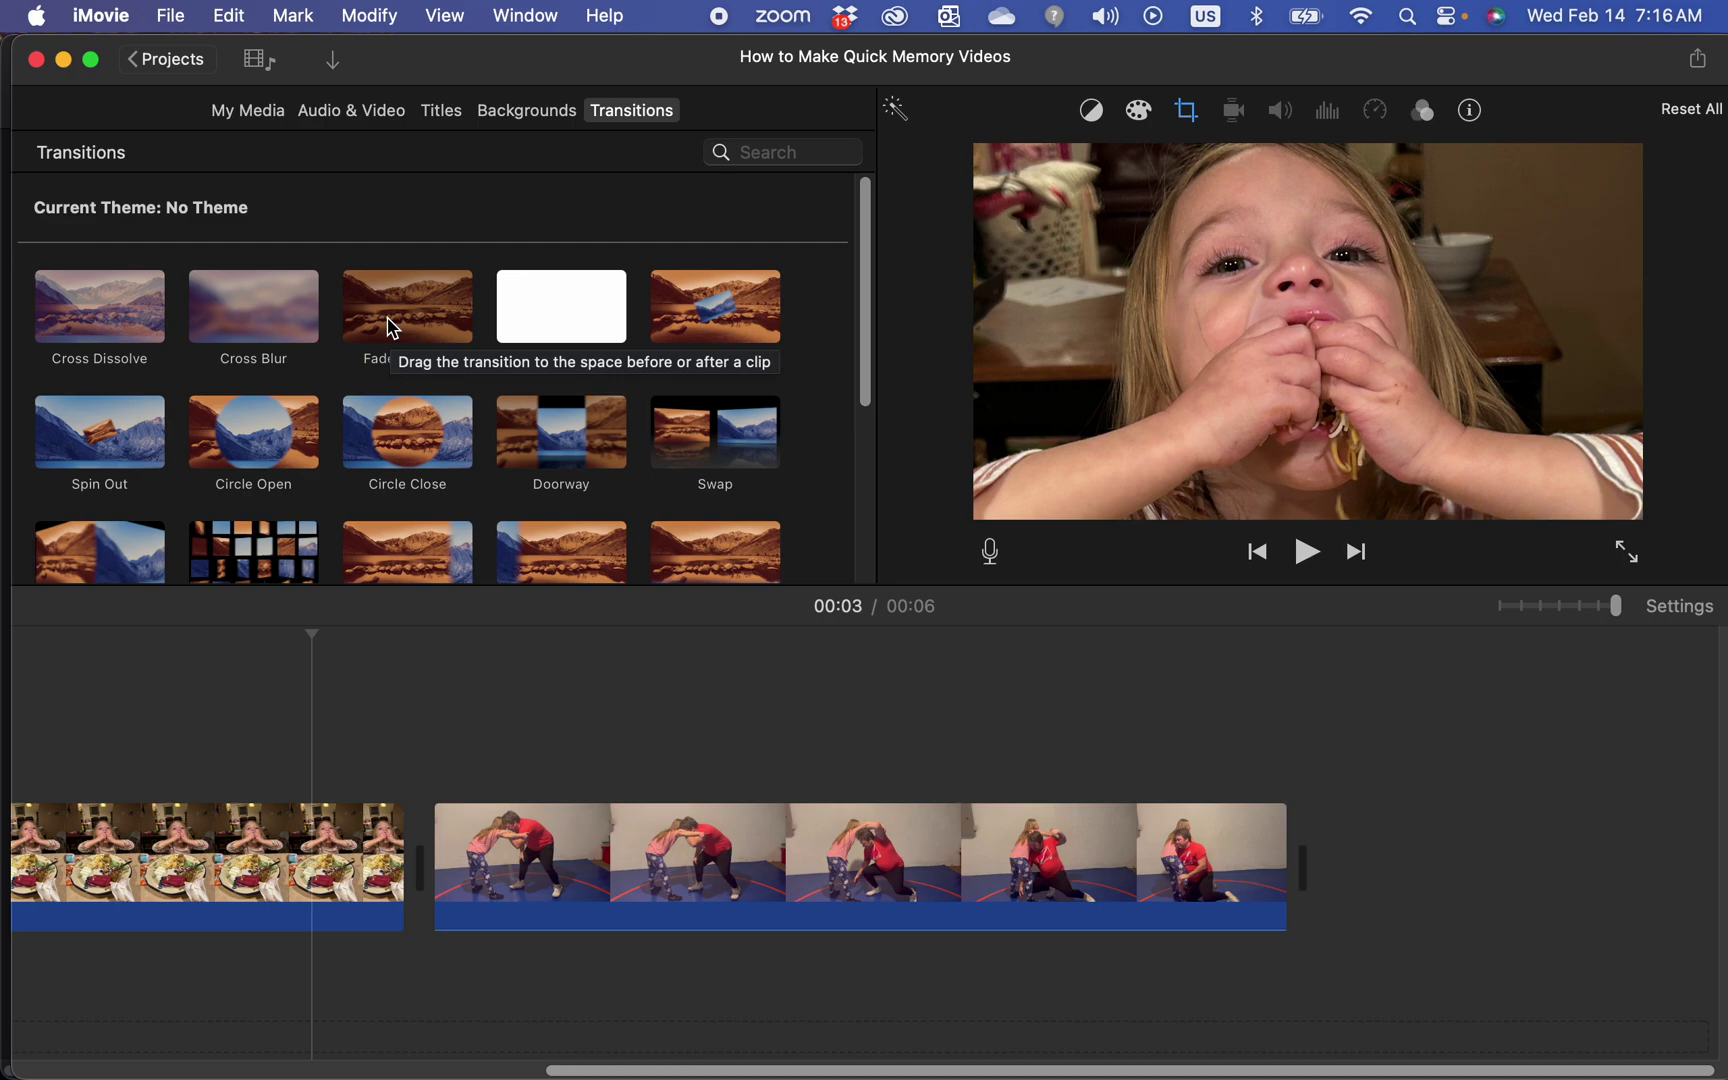
left_click(390, 326)
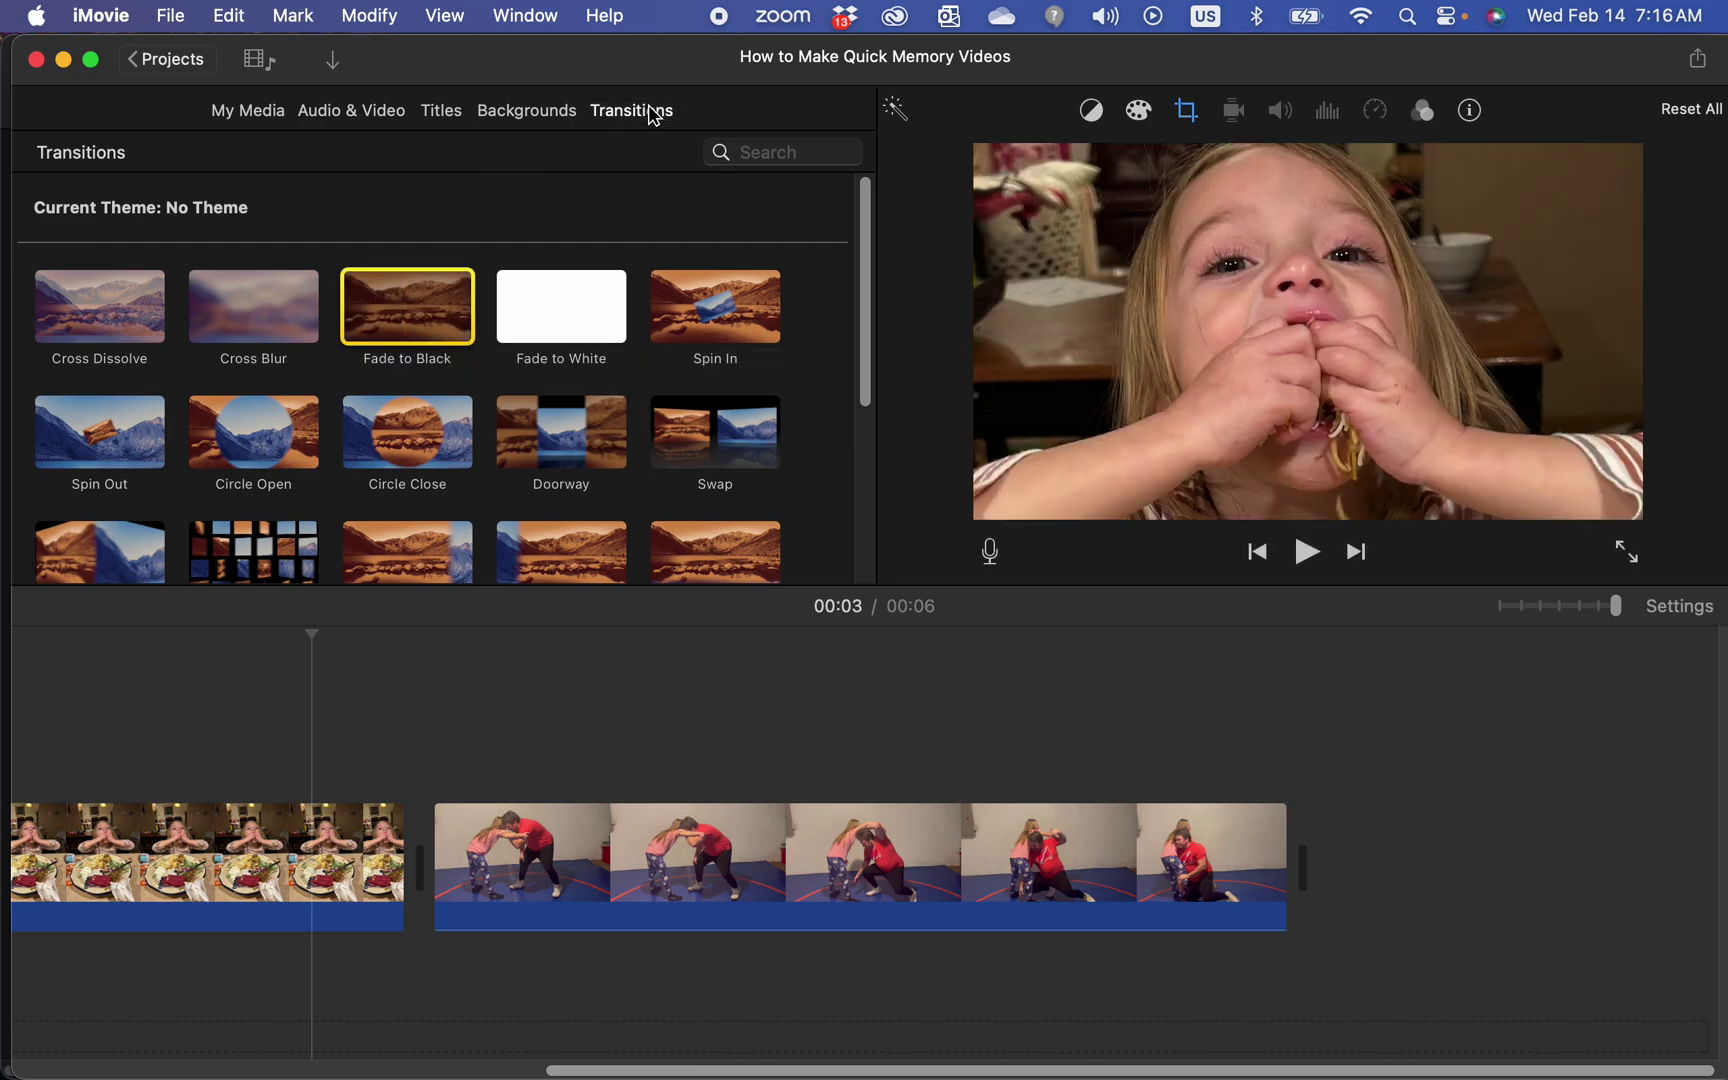
left_click_drag(427, 302, 1173, 824)
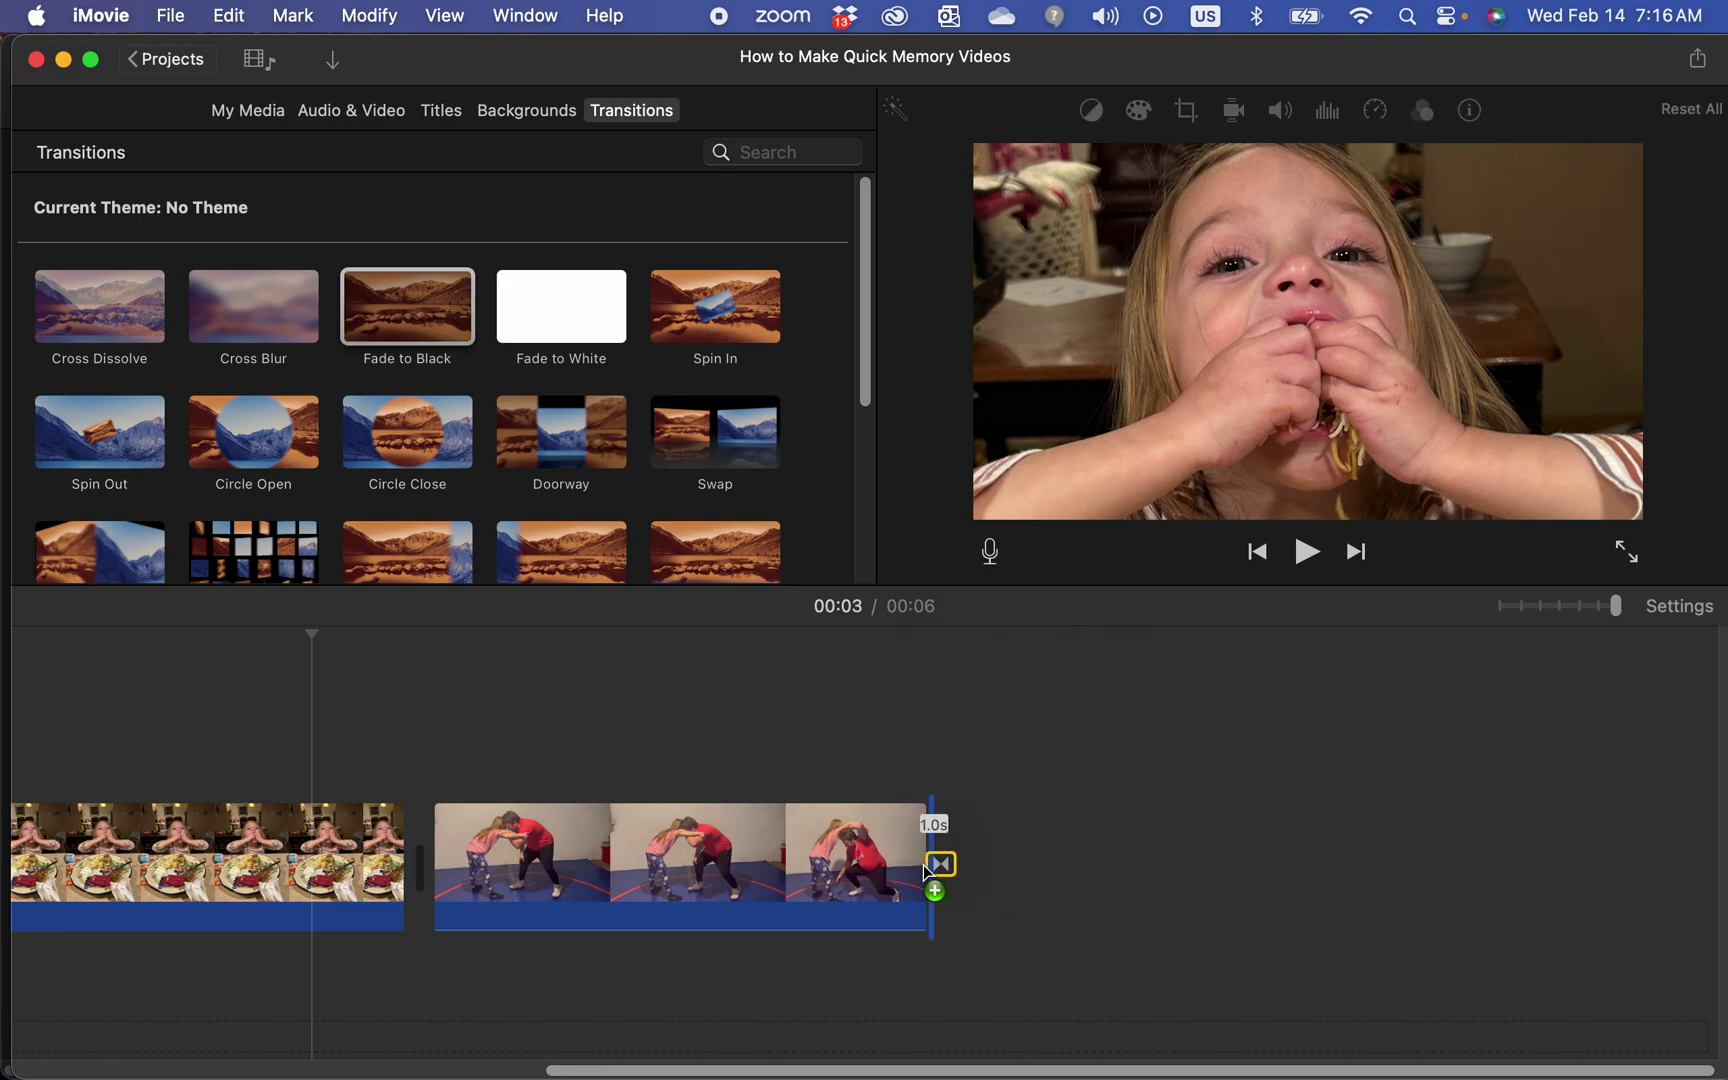
left_click_drag(923, 864, 923, 864)
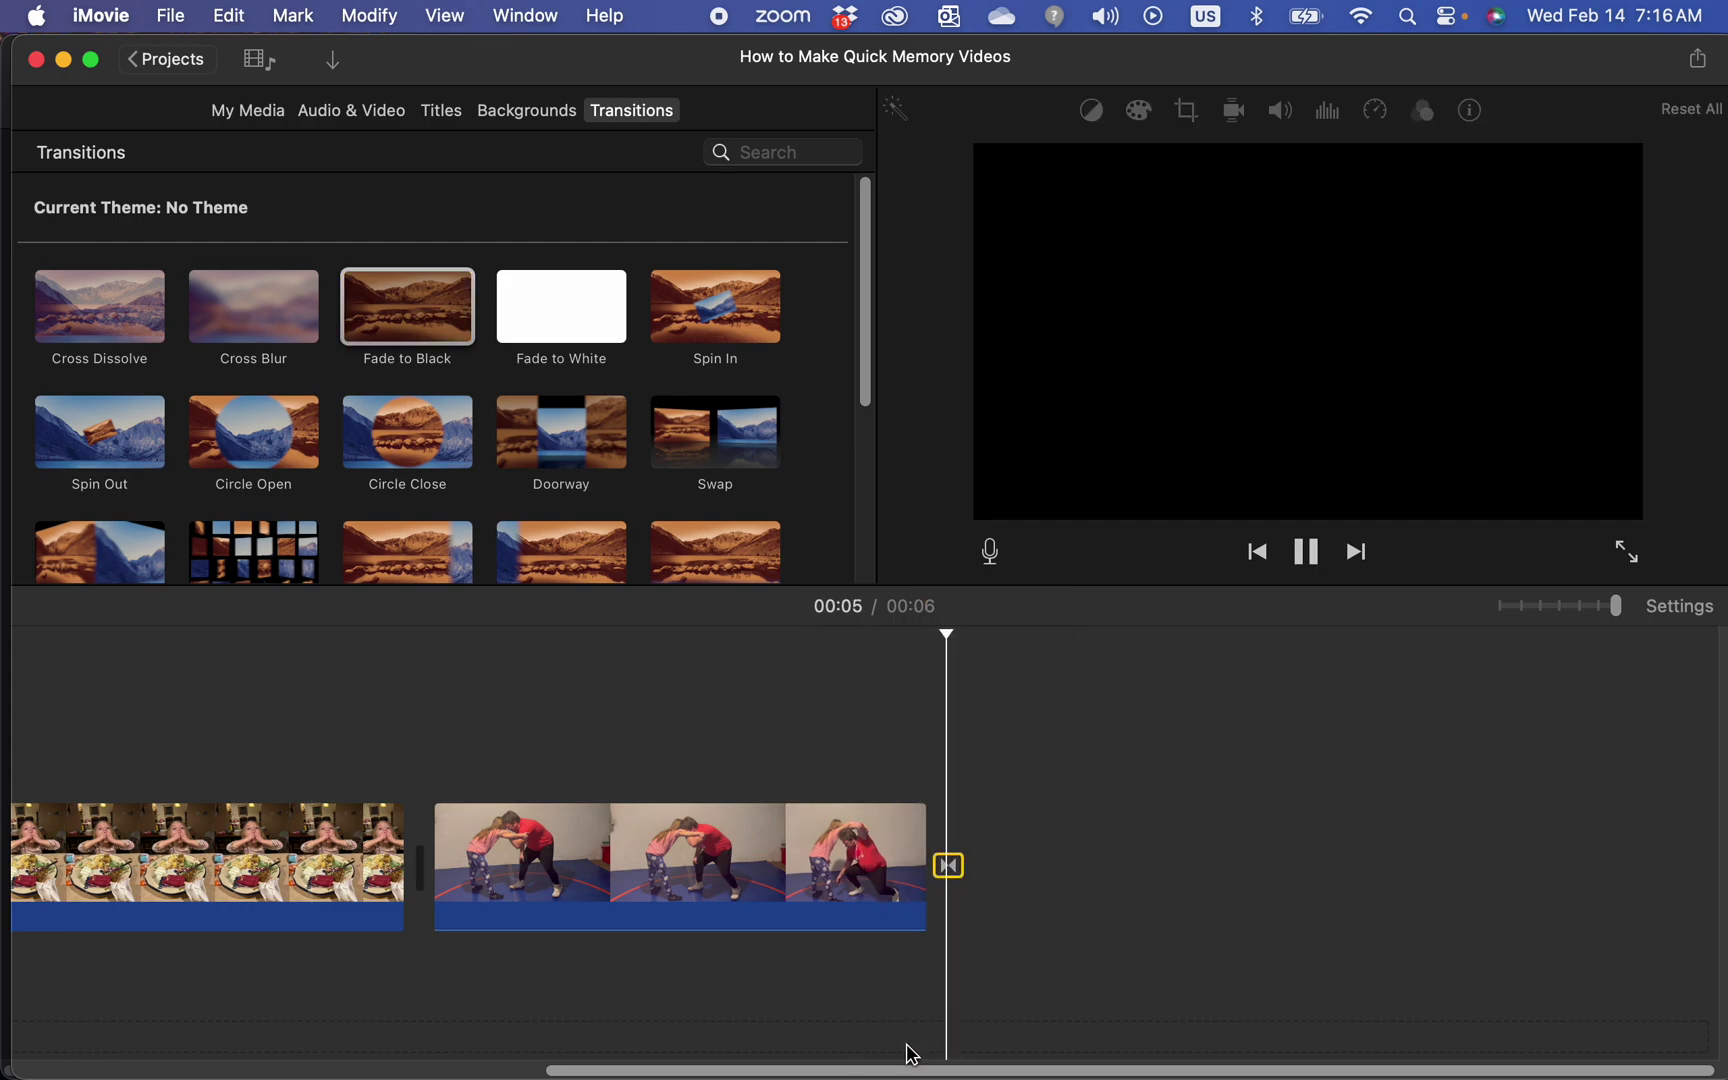
Step: Add a Fade to Black transition before the first photo in the timeline and play back the opening
scroll(700, 1000, "left", 10)
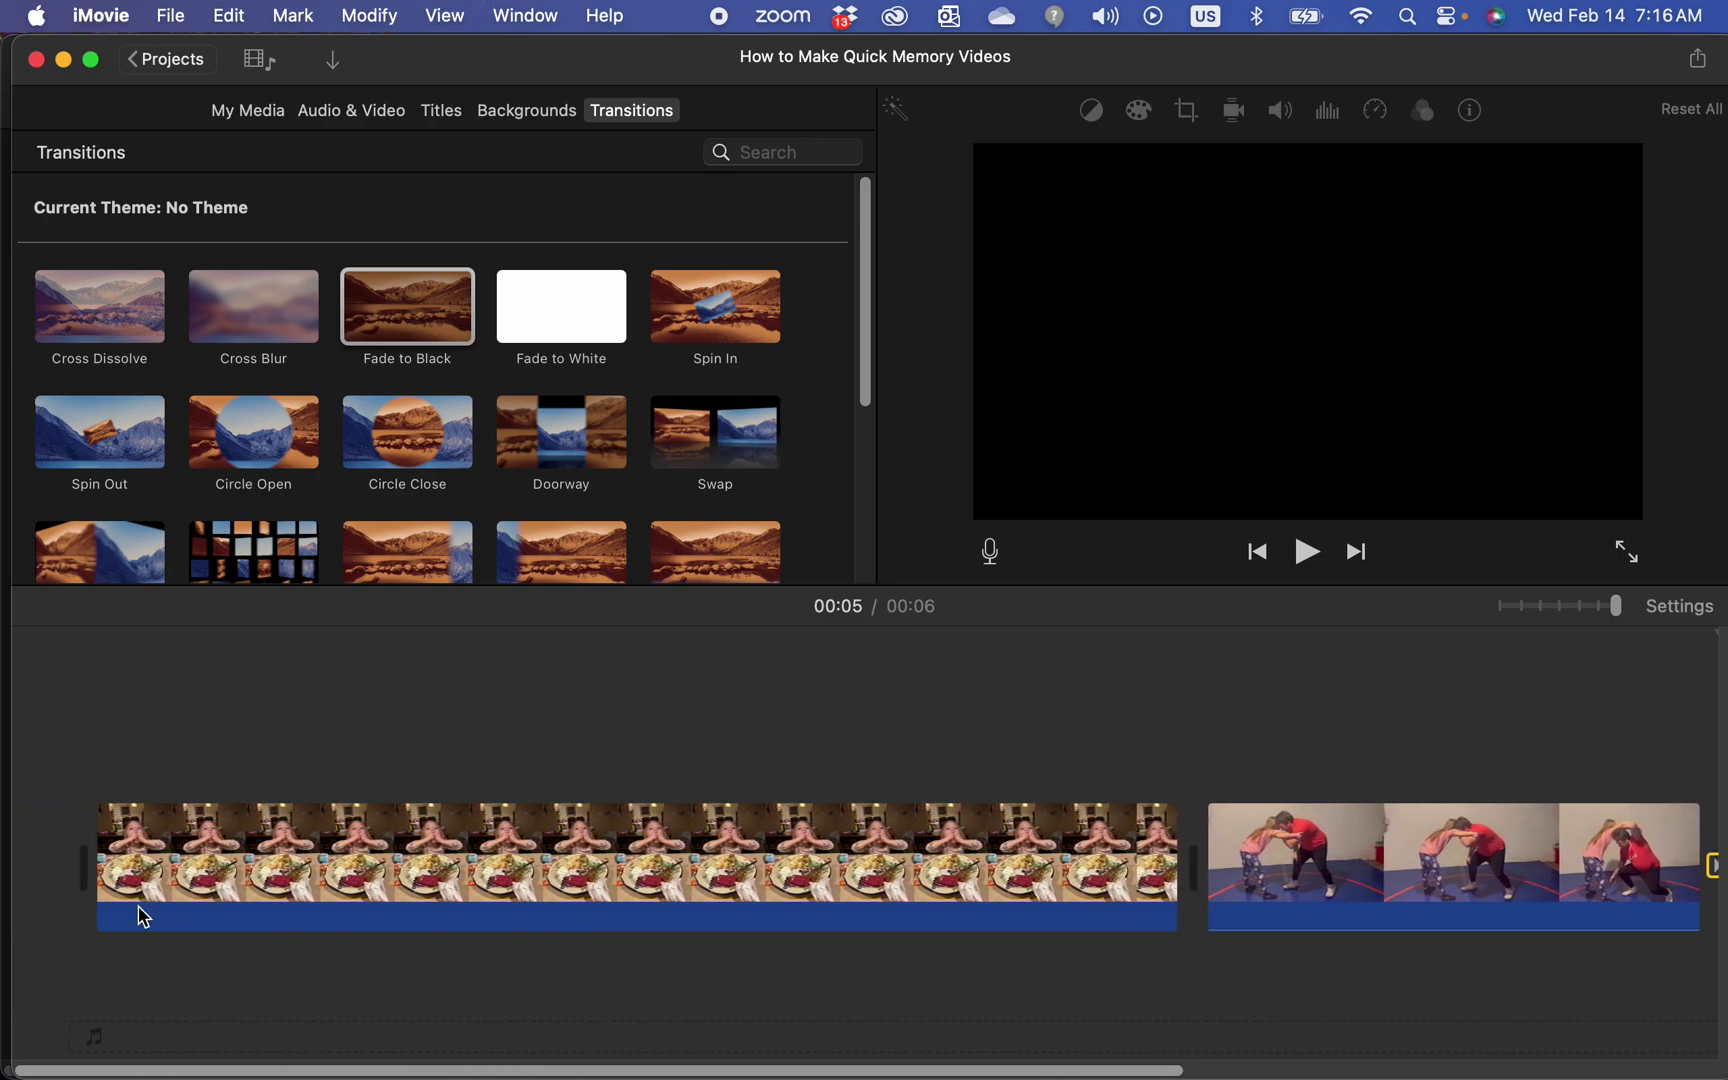
left_click_drag(413, 326, 86, 870)
key("space")
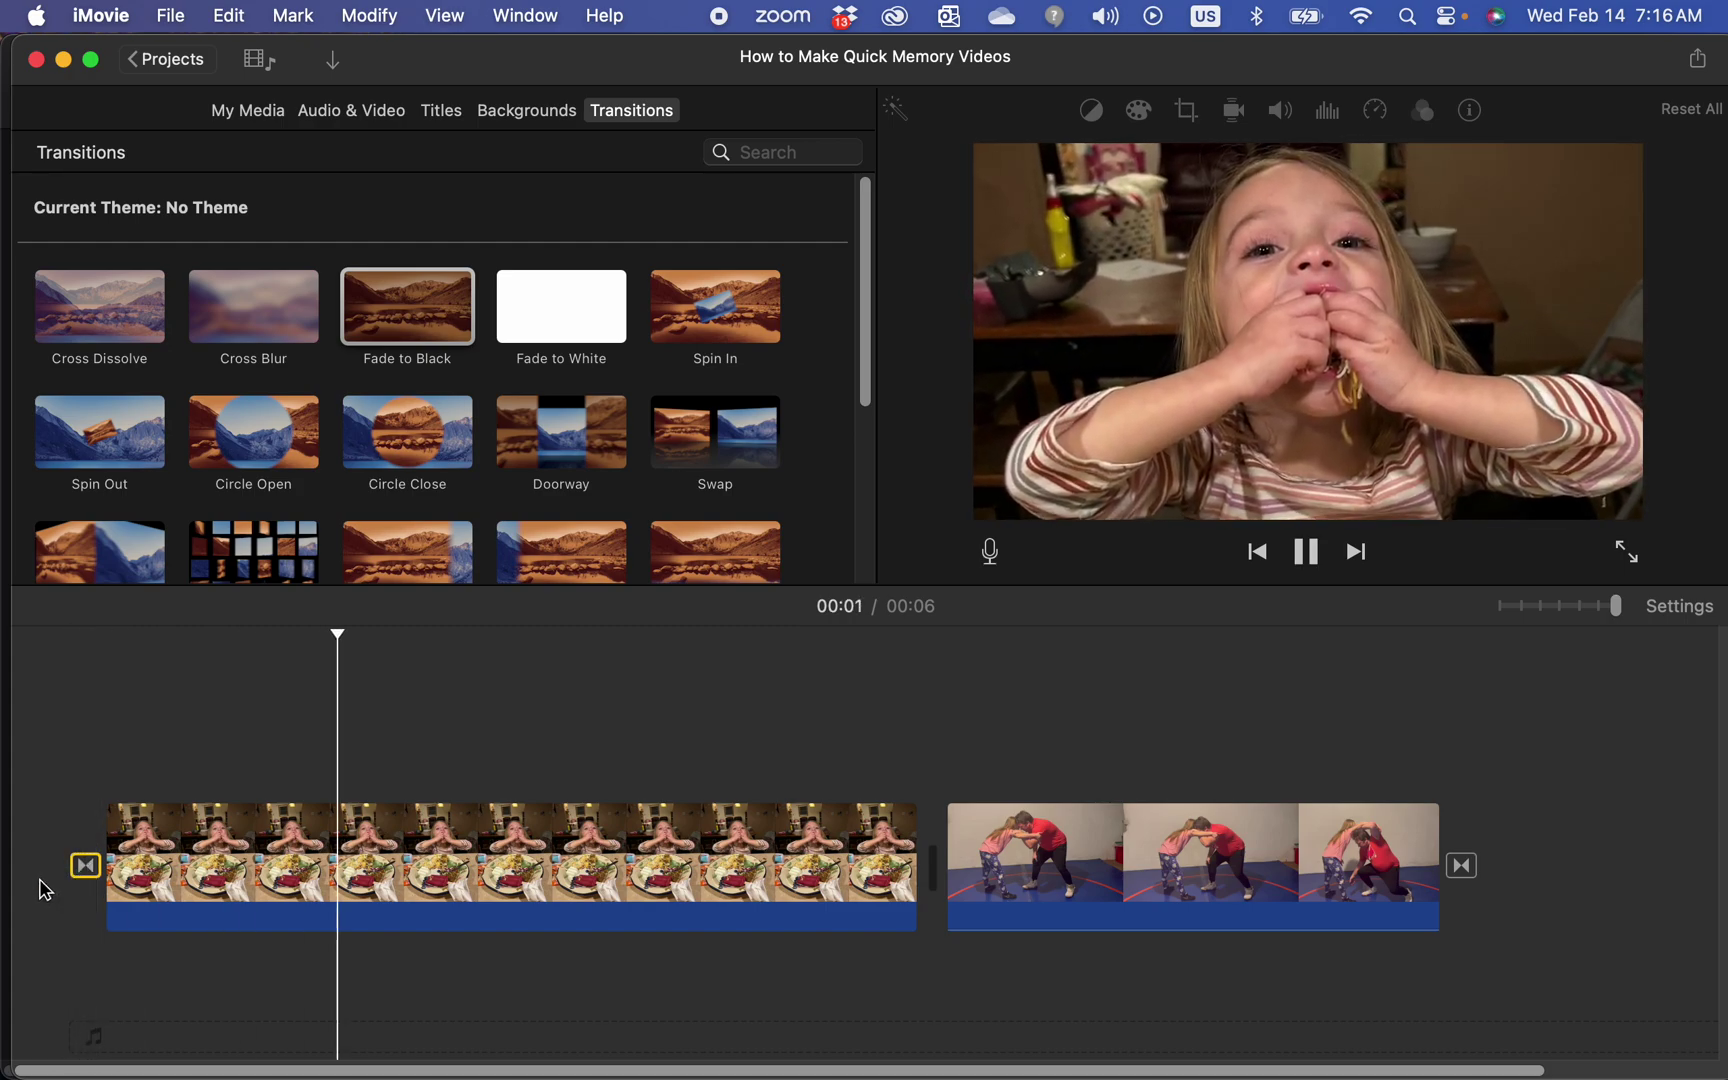
key("space")
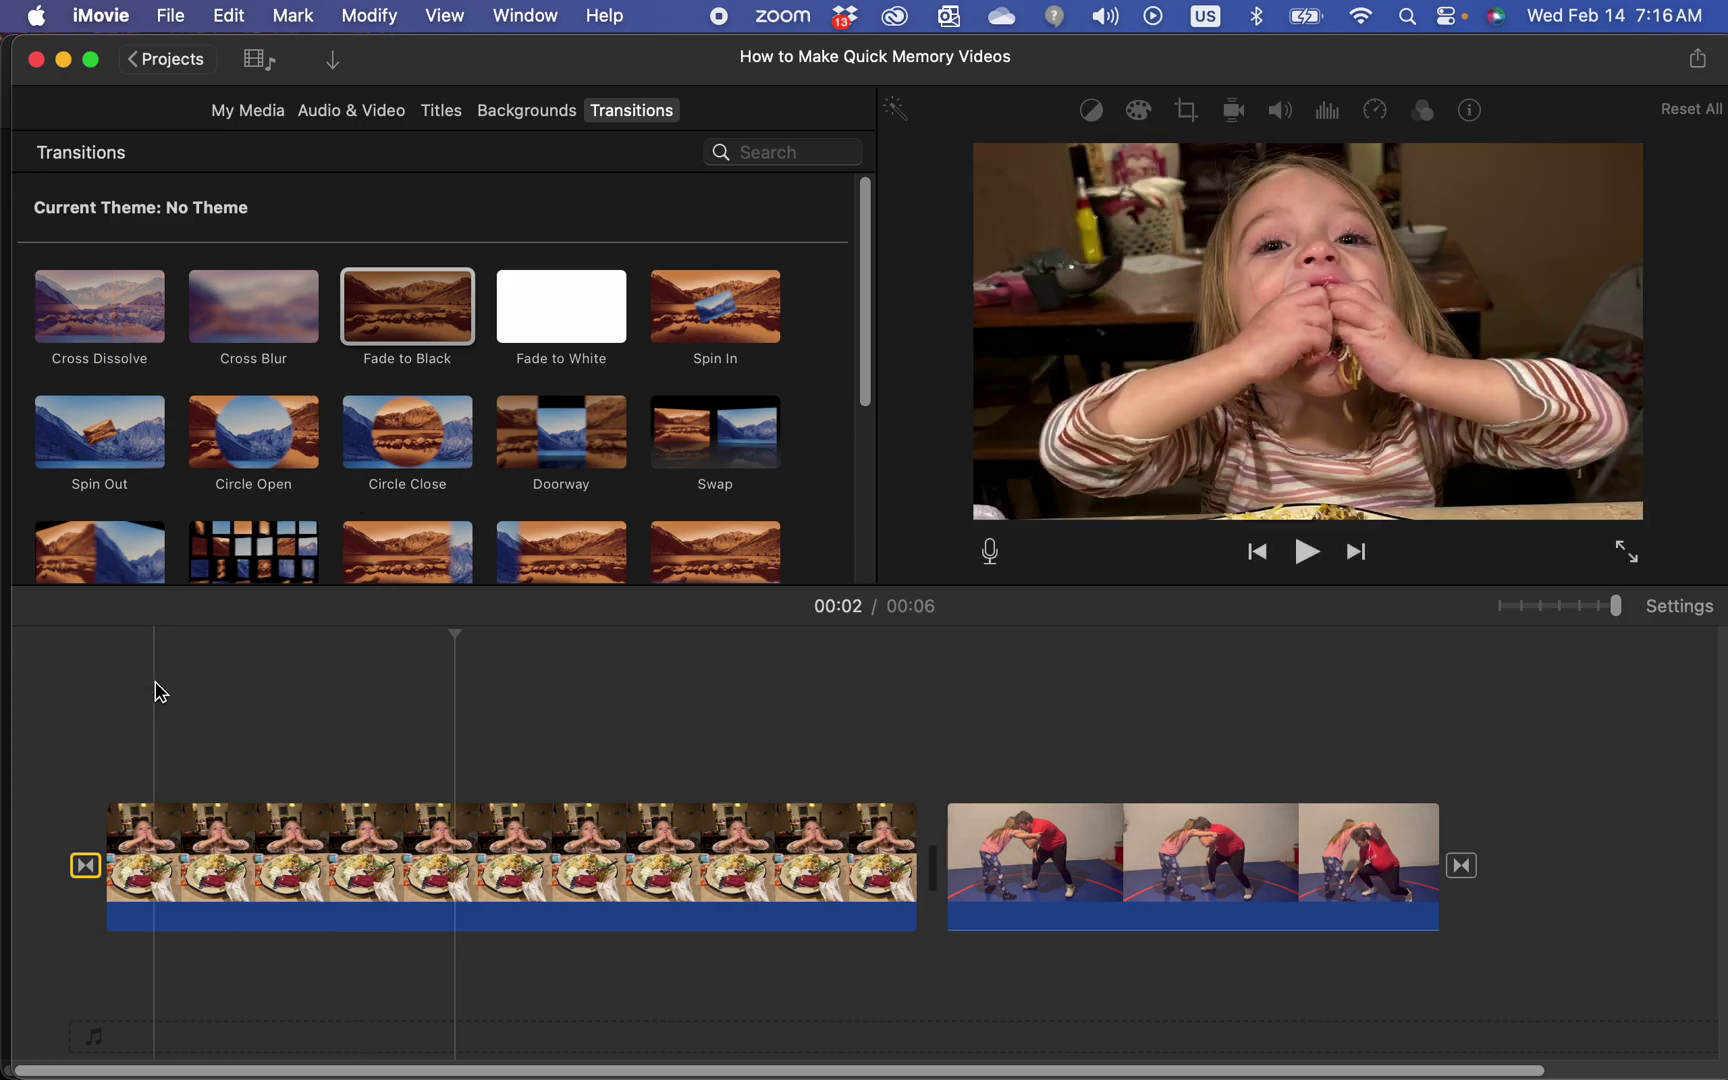
Step: Set the duration of the opening Fade to Black transition to 3.5 s and play back the result
left_click(101, 874)
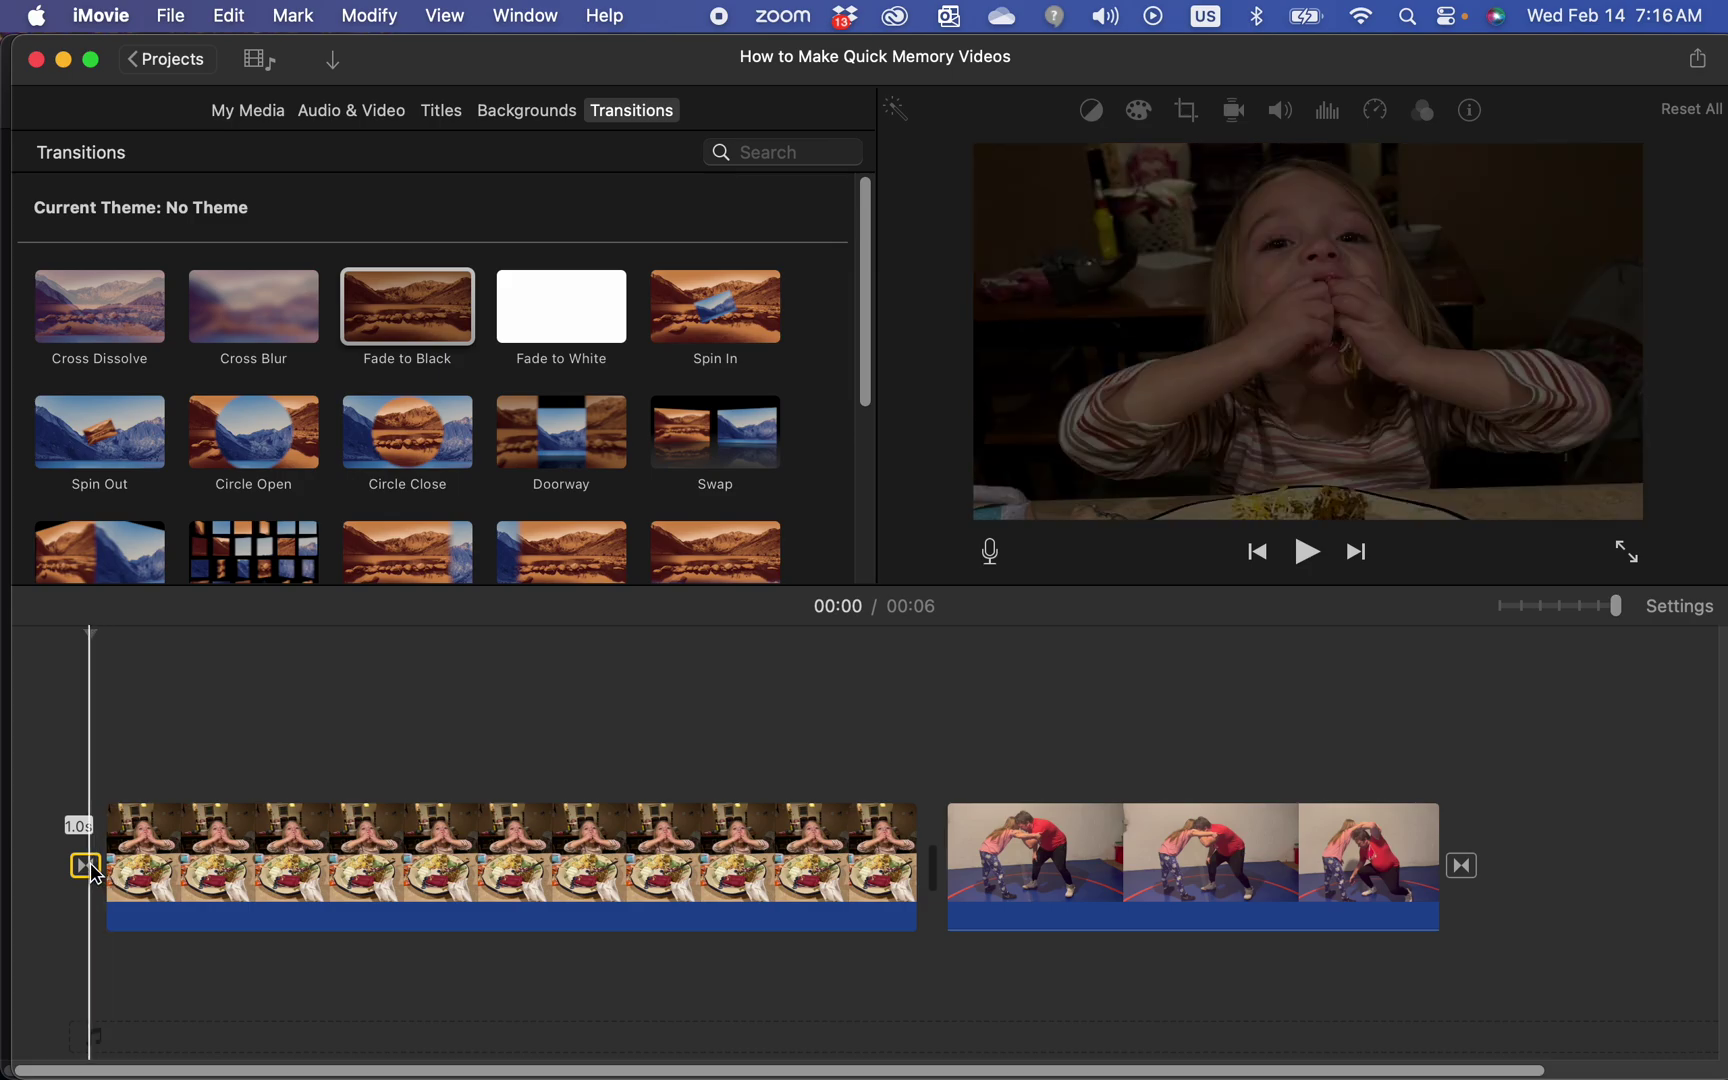
double_click(88, 866)
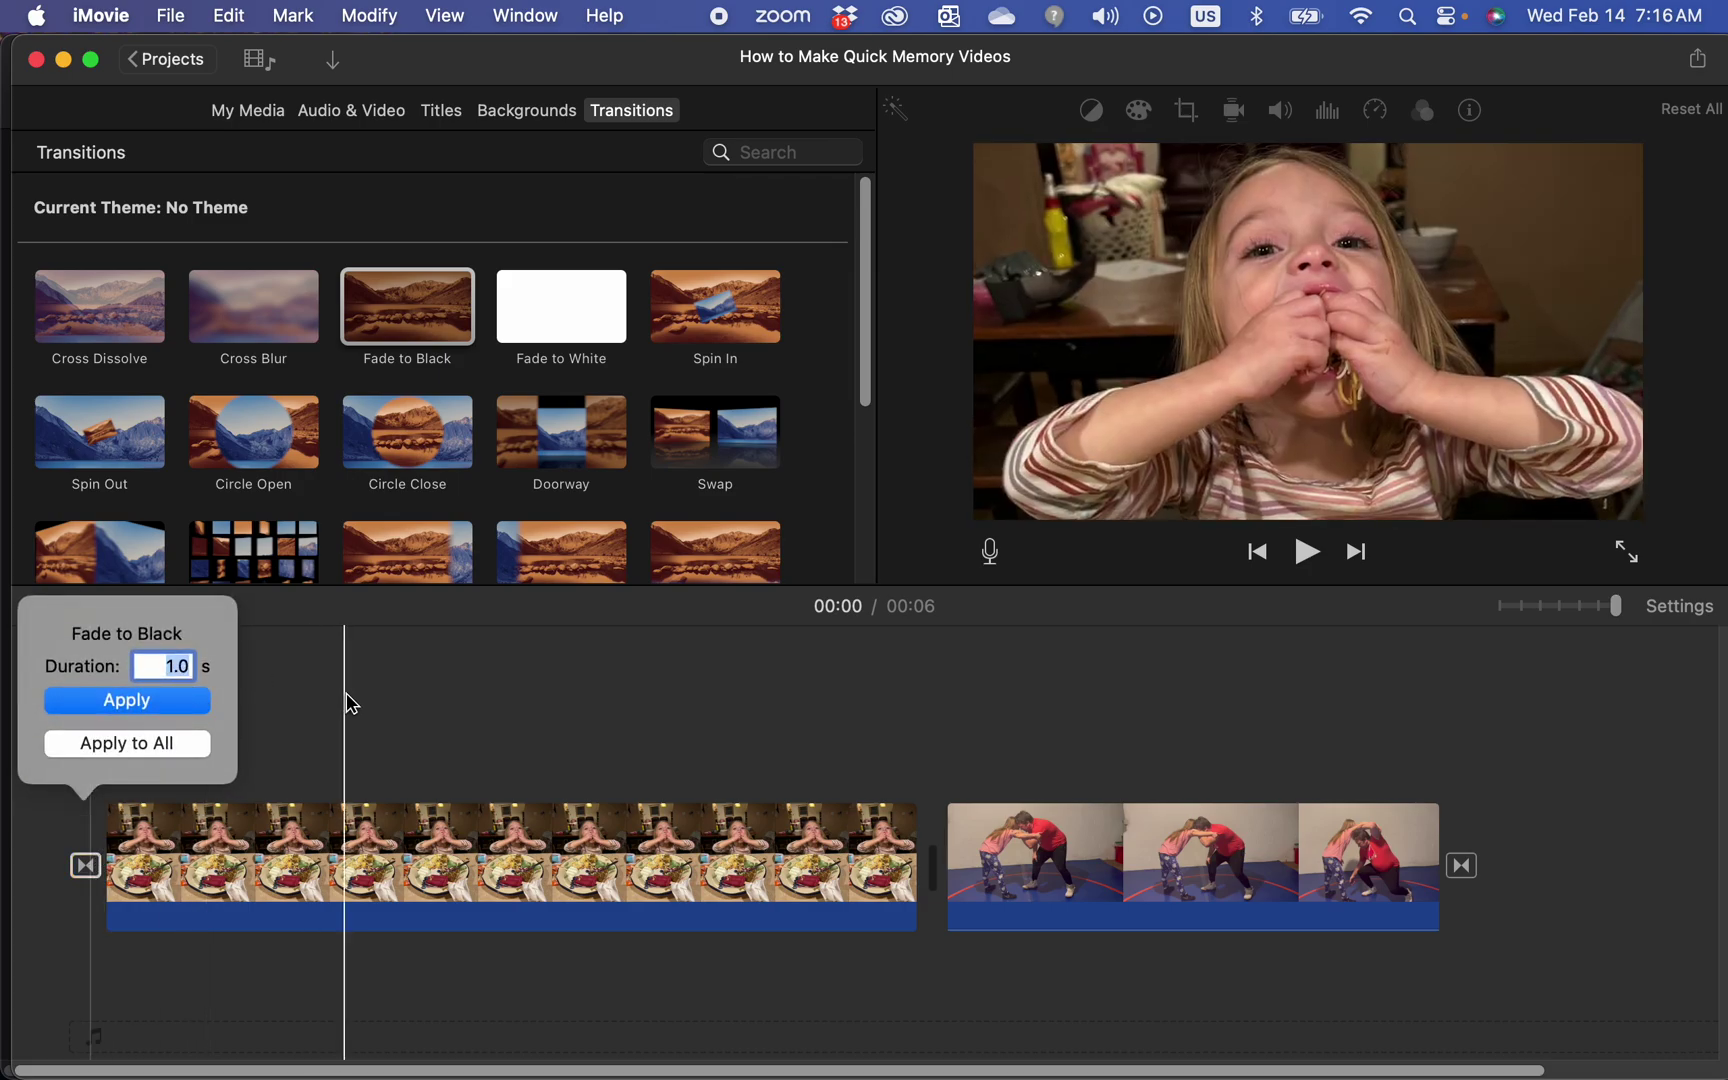
type("3.5")
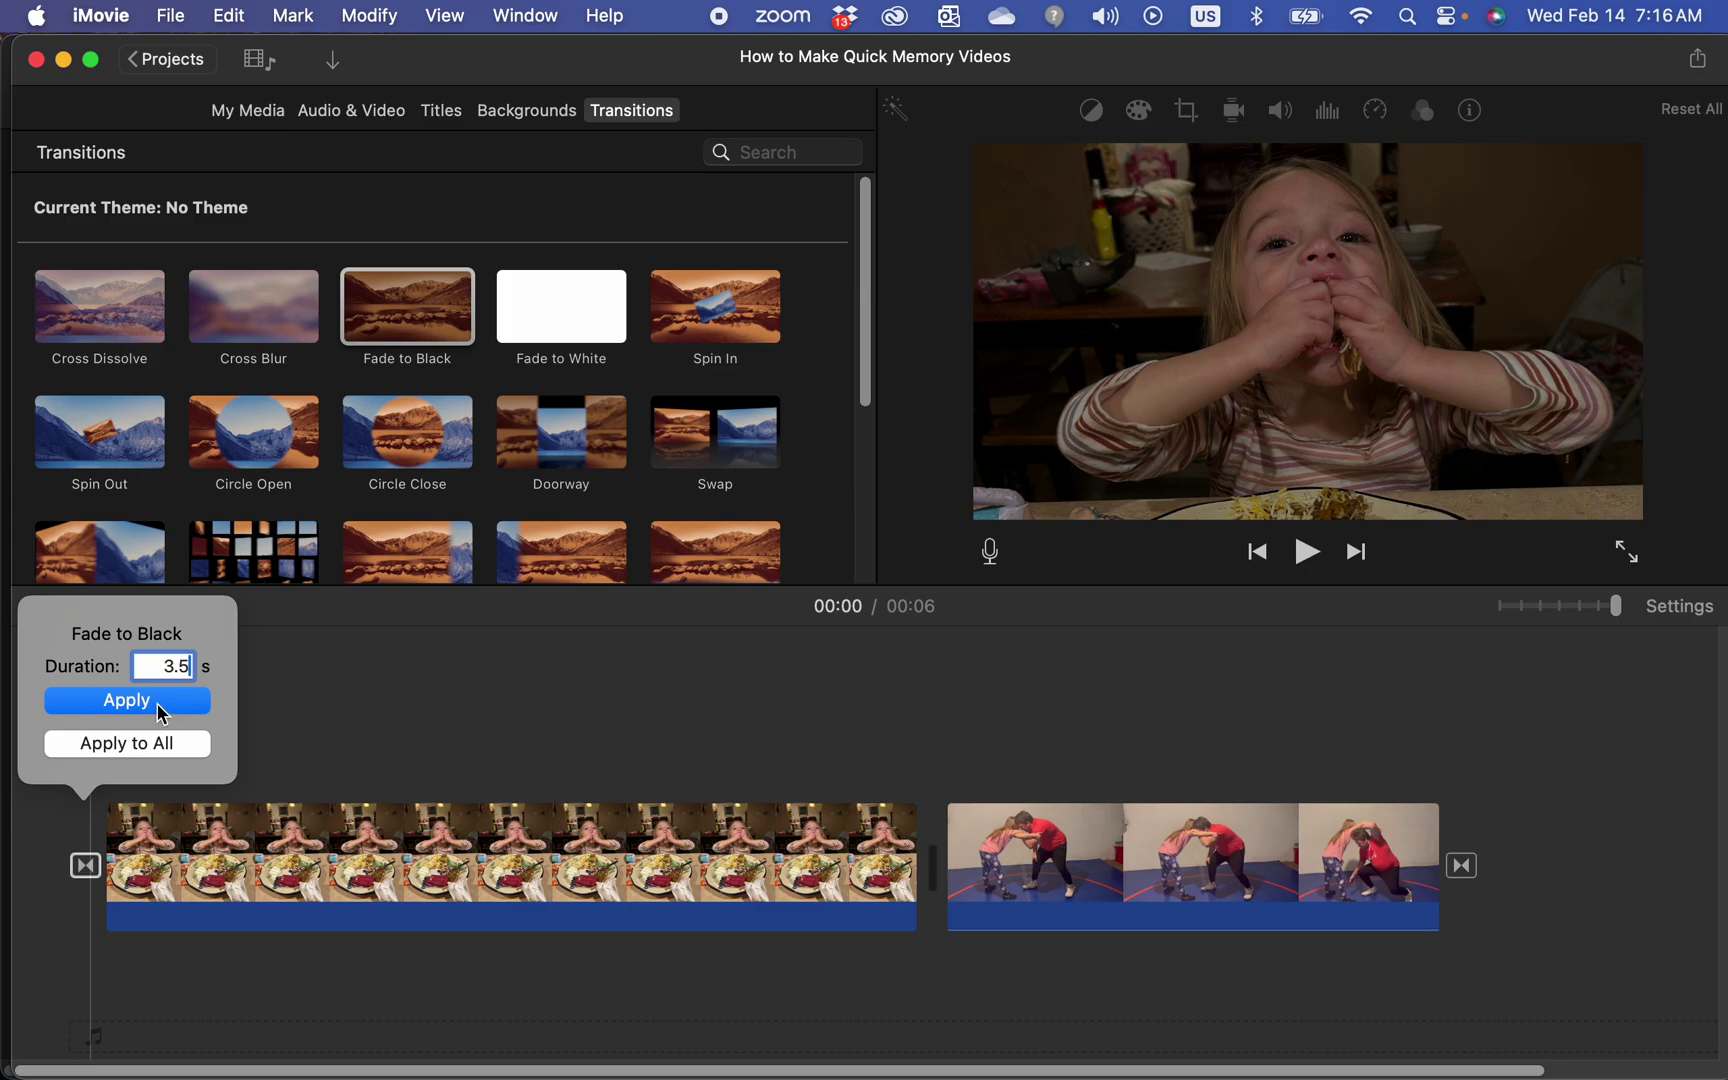
left_click(162, 713)
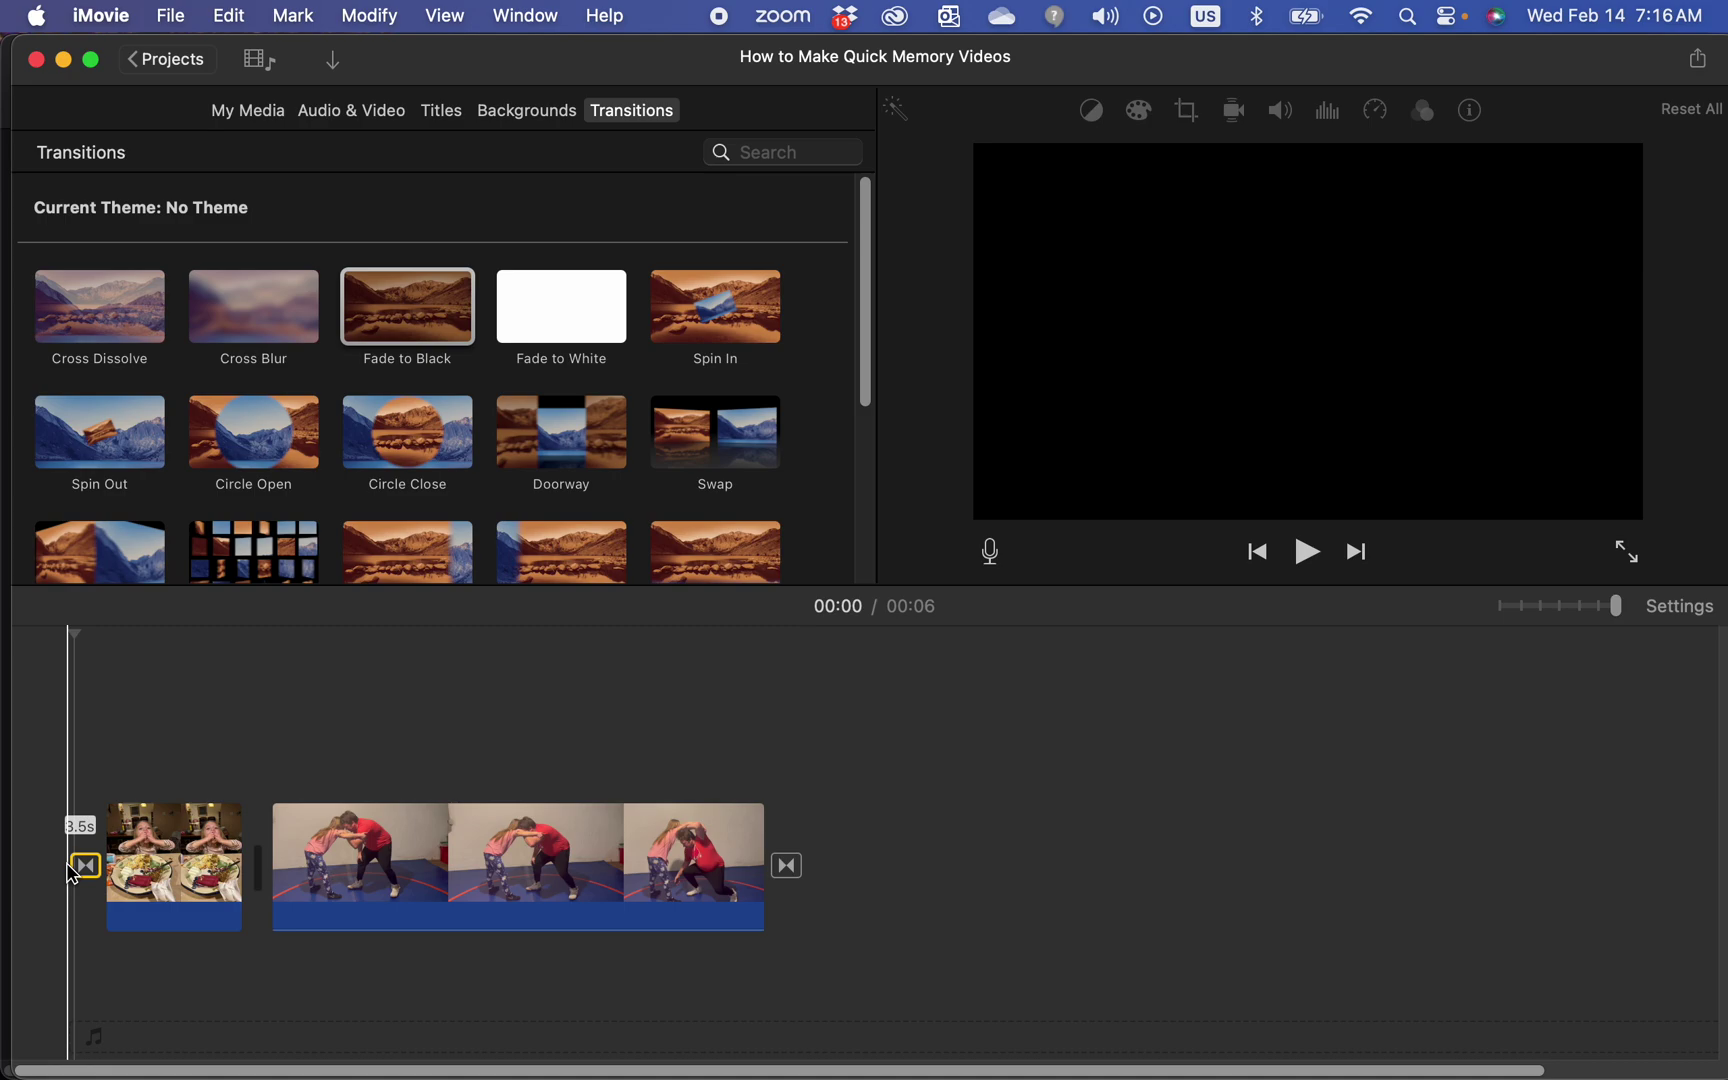
key("space")
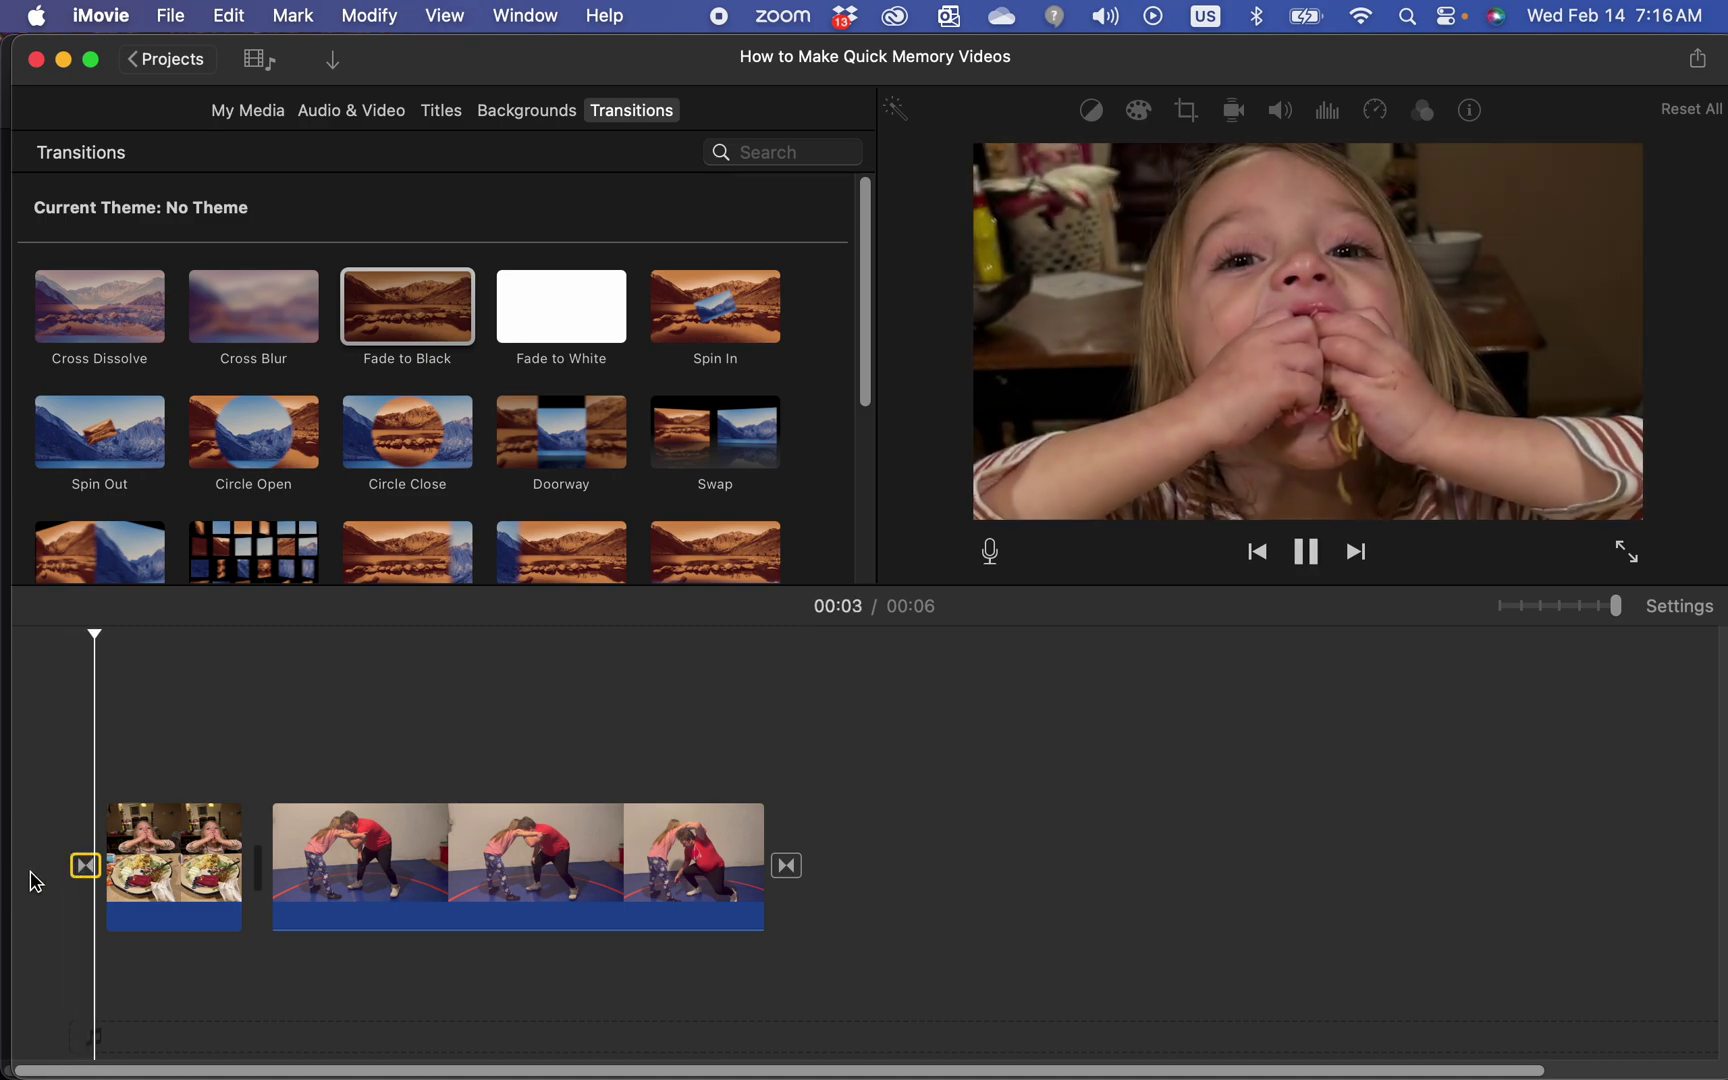
key("space")
key("space")
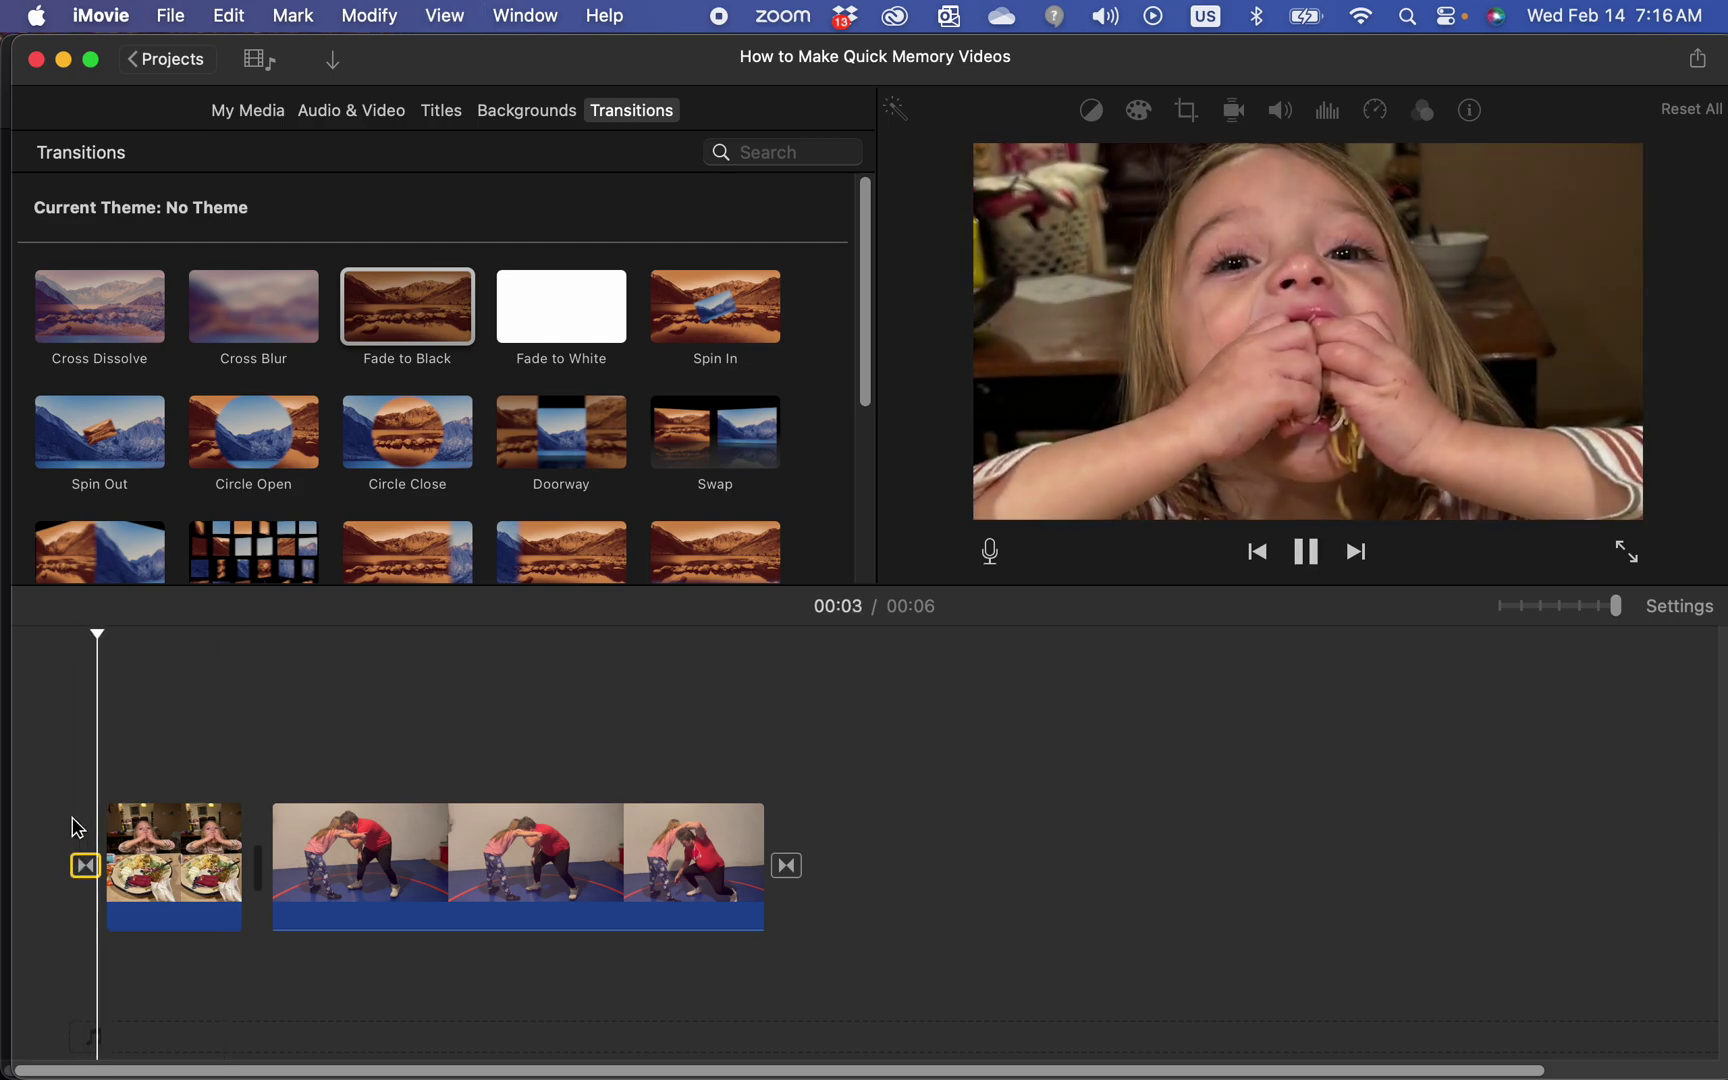
key("space")
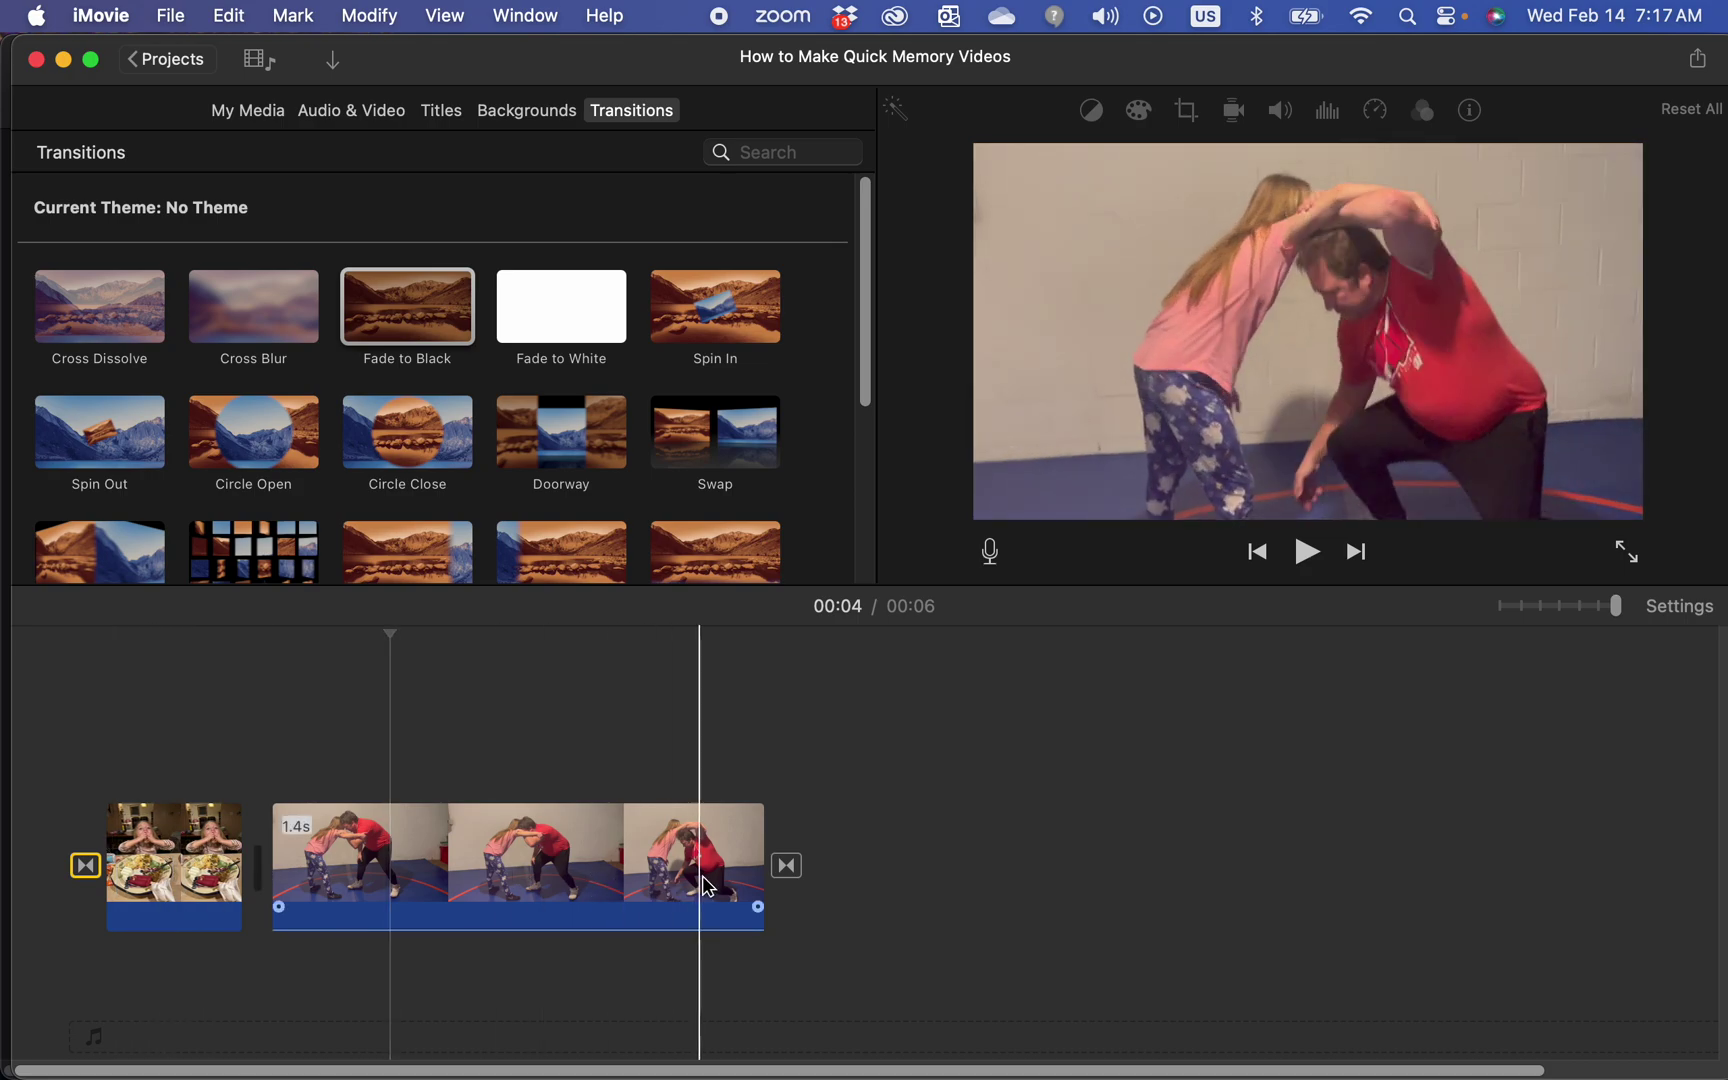
Step: Try to set the duration of the closing Fade to Black transition to 3.0 s
double_click(791, 872)
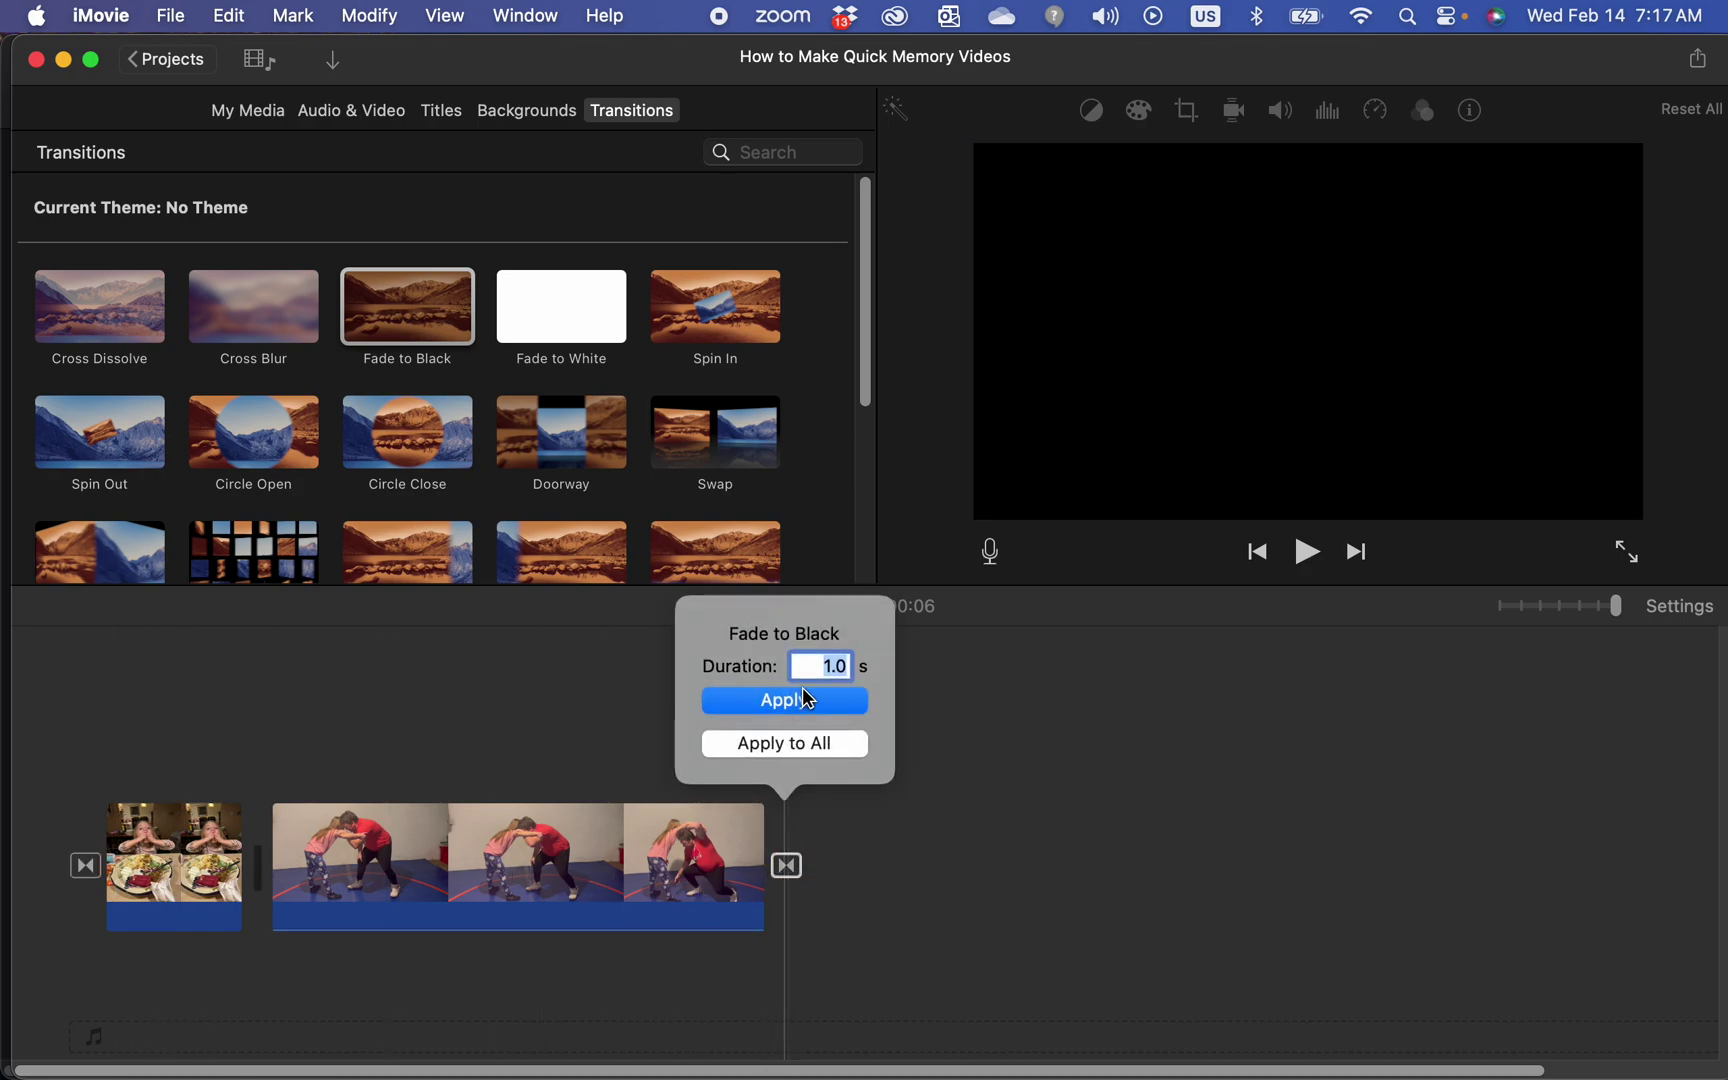
key("Return")
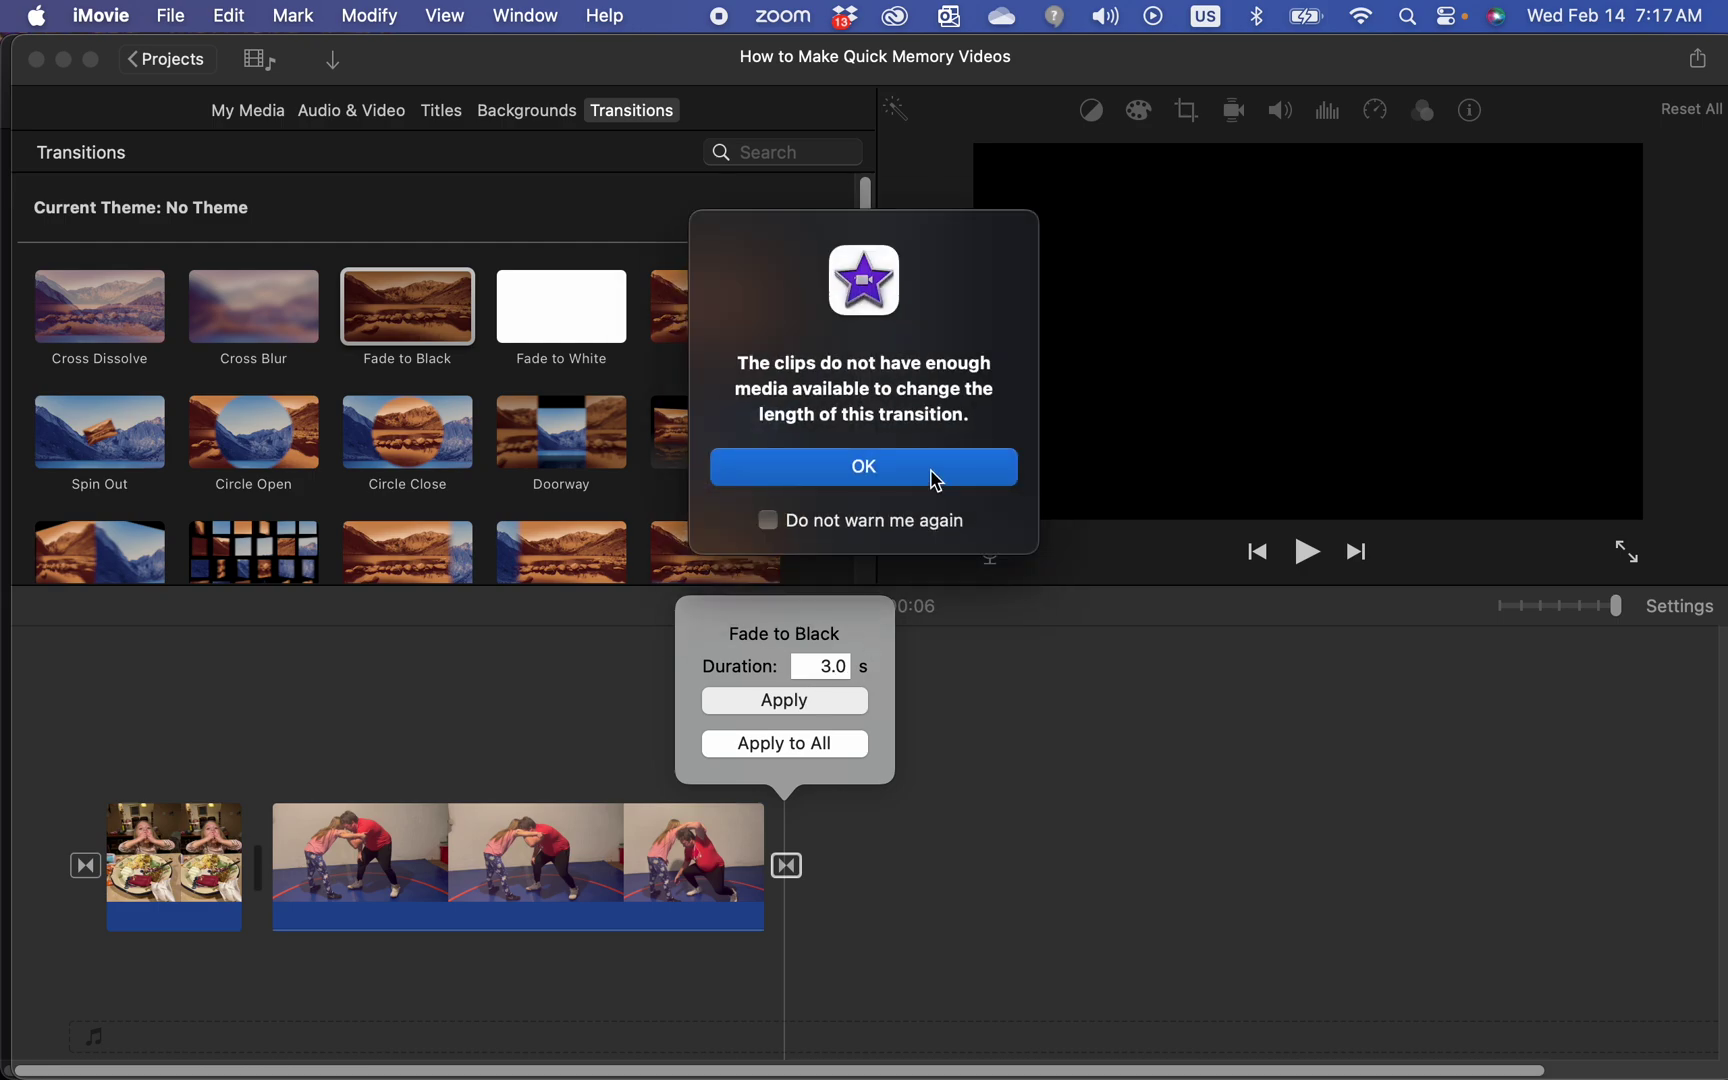
left_click(935, 481)
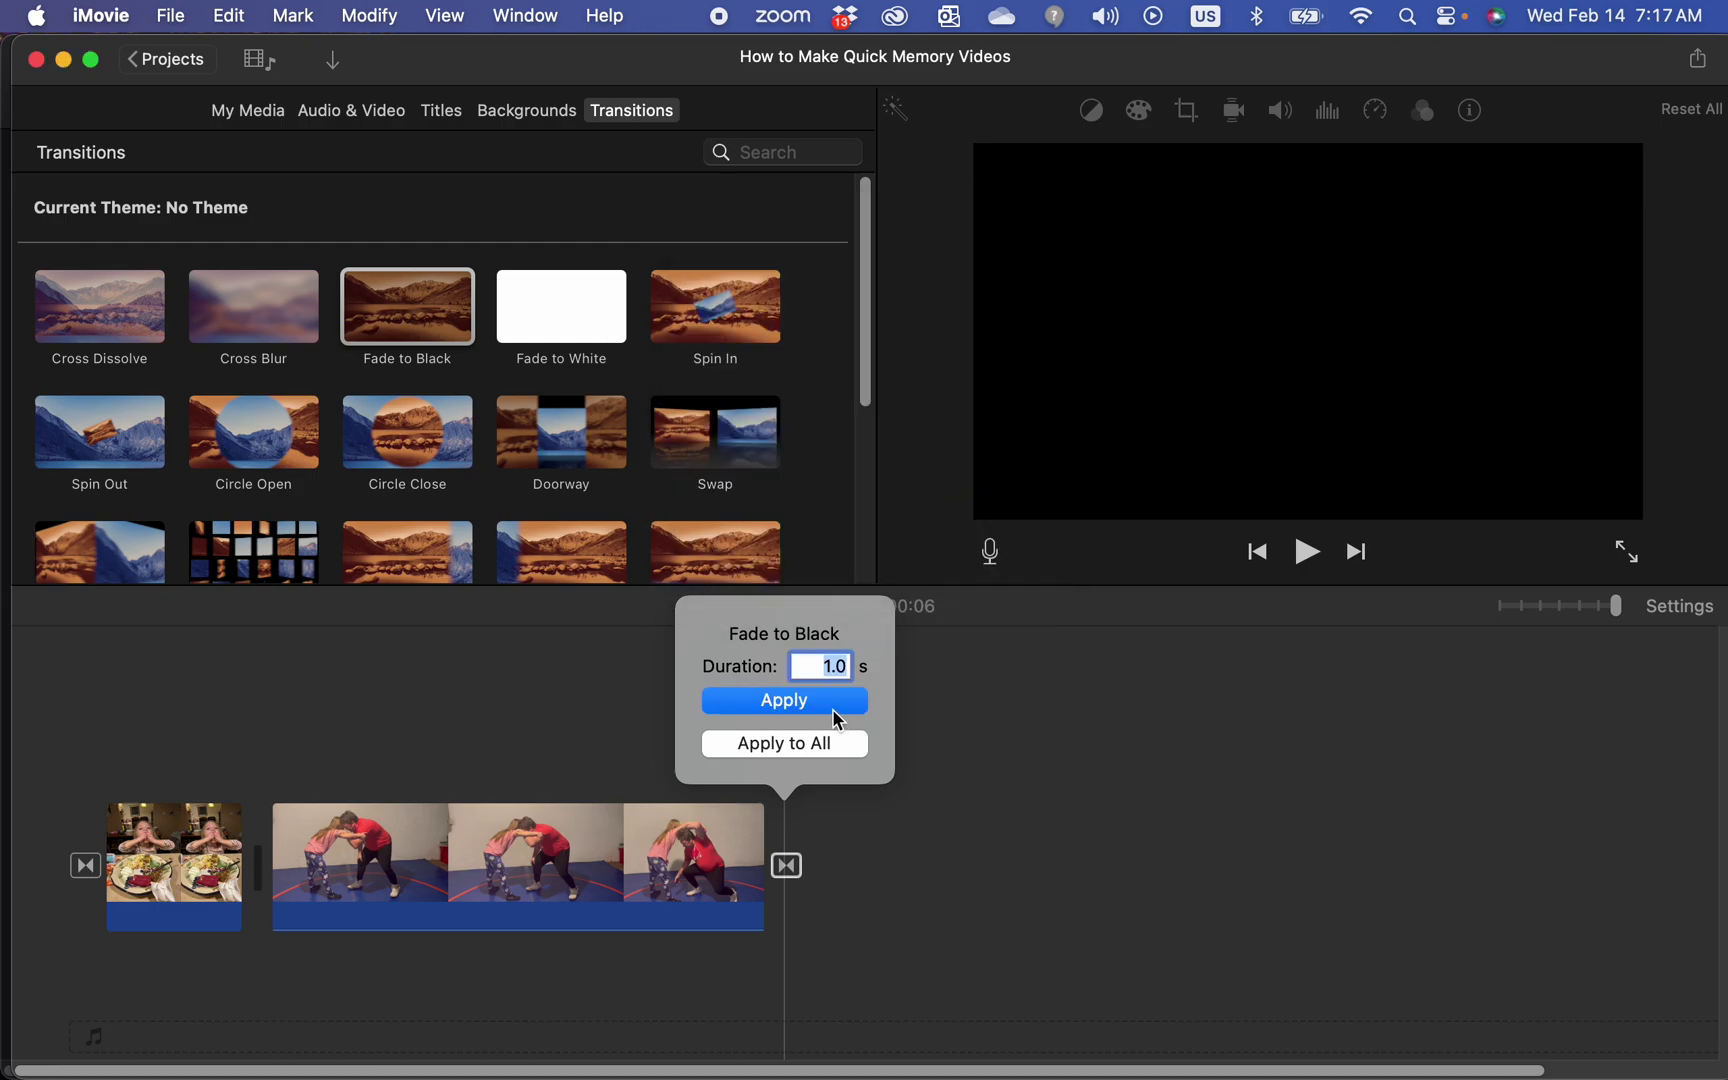
type("3.")
key("Return")
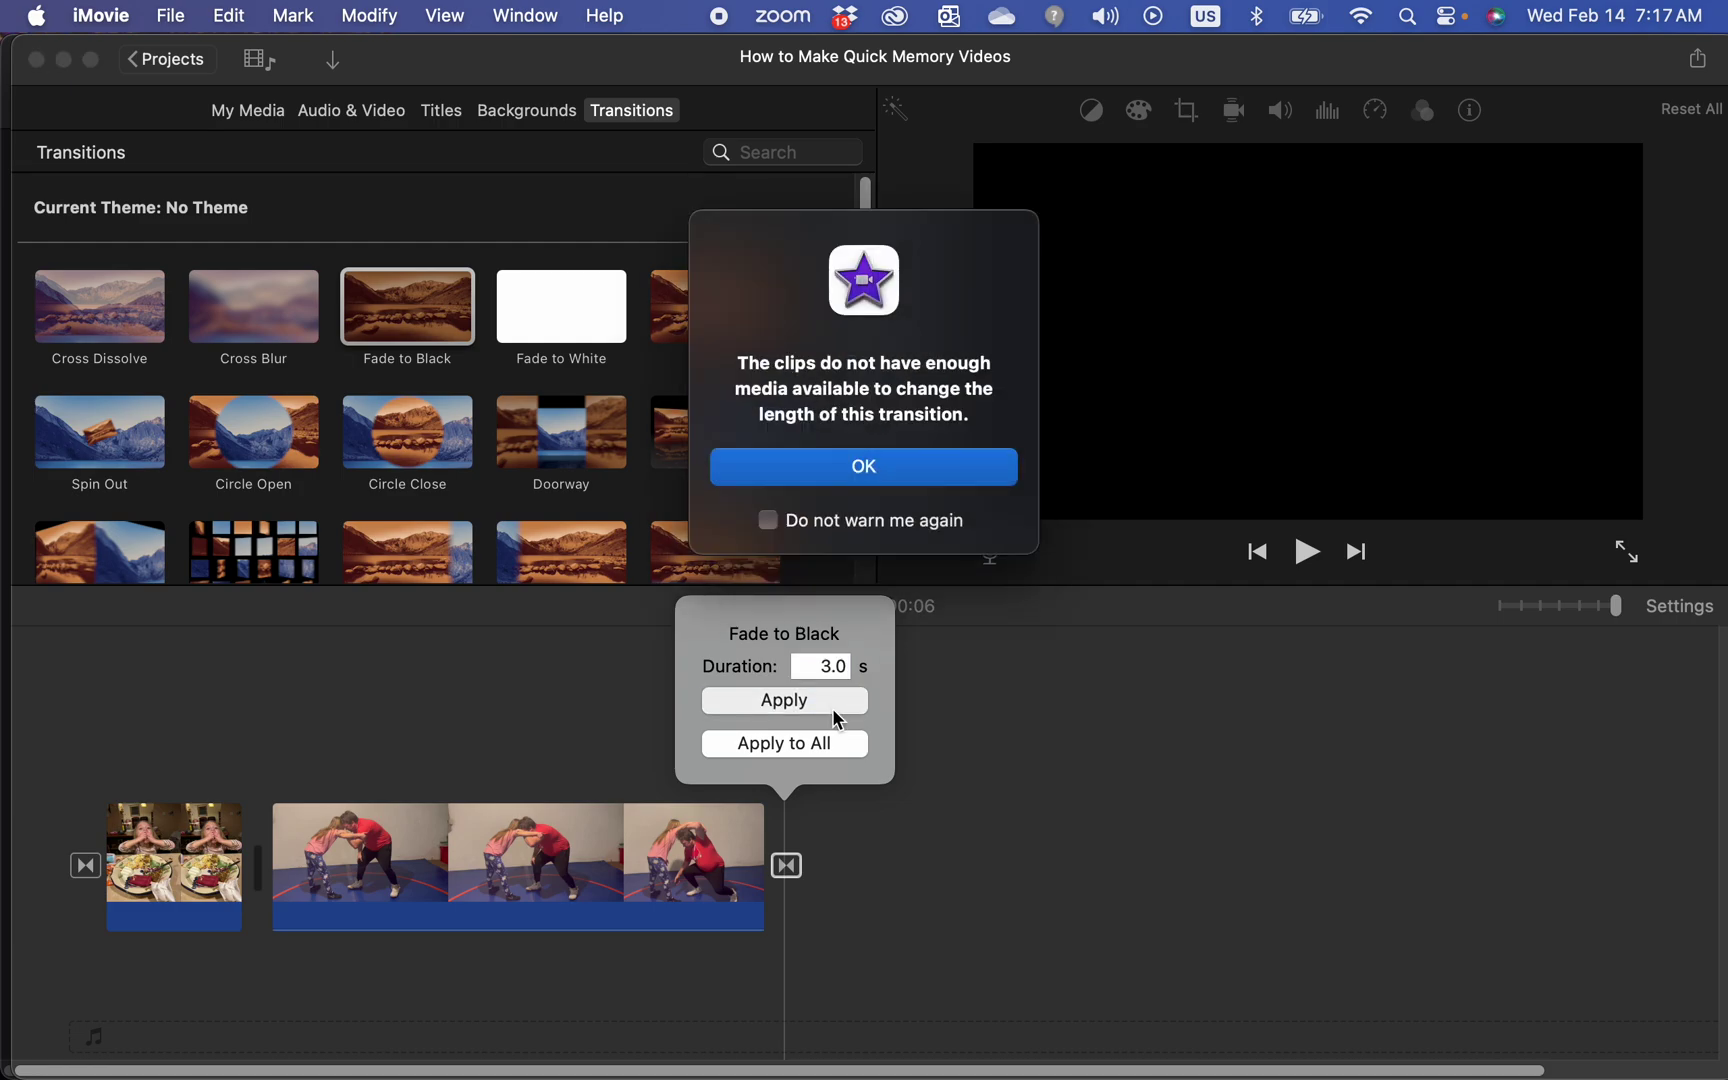
left_click(850, 482)
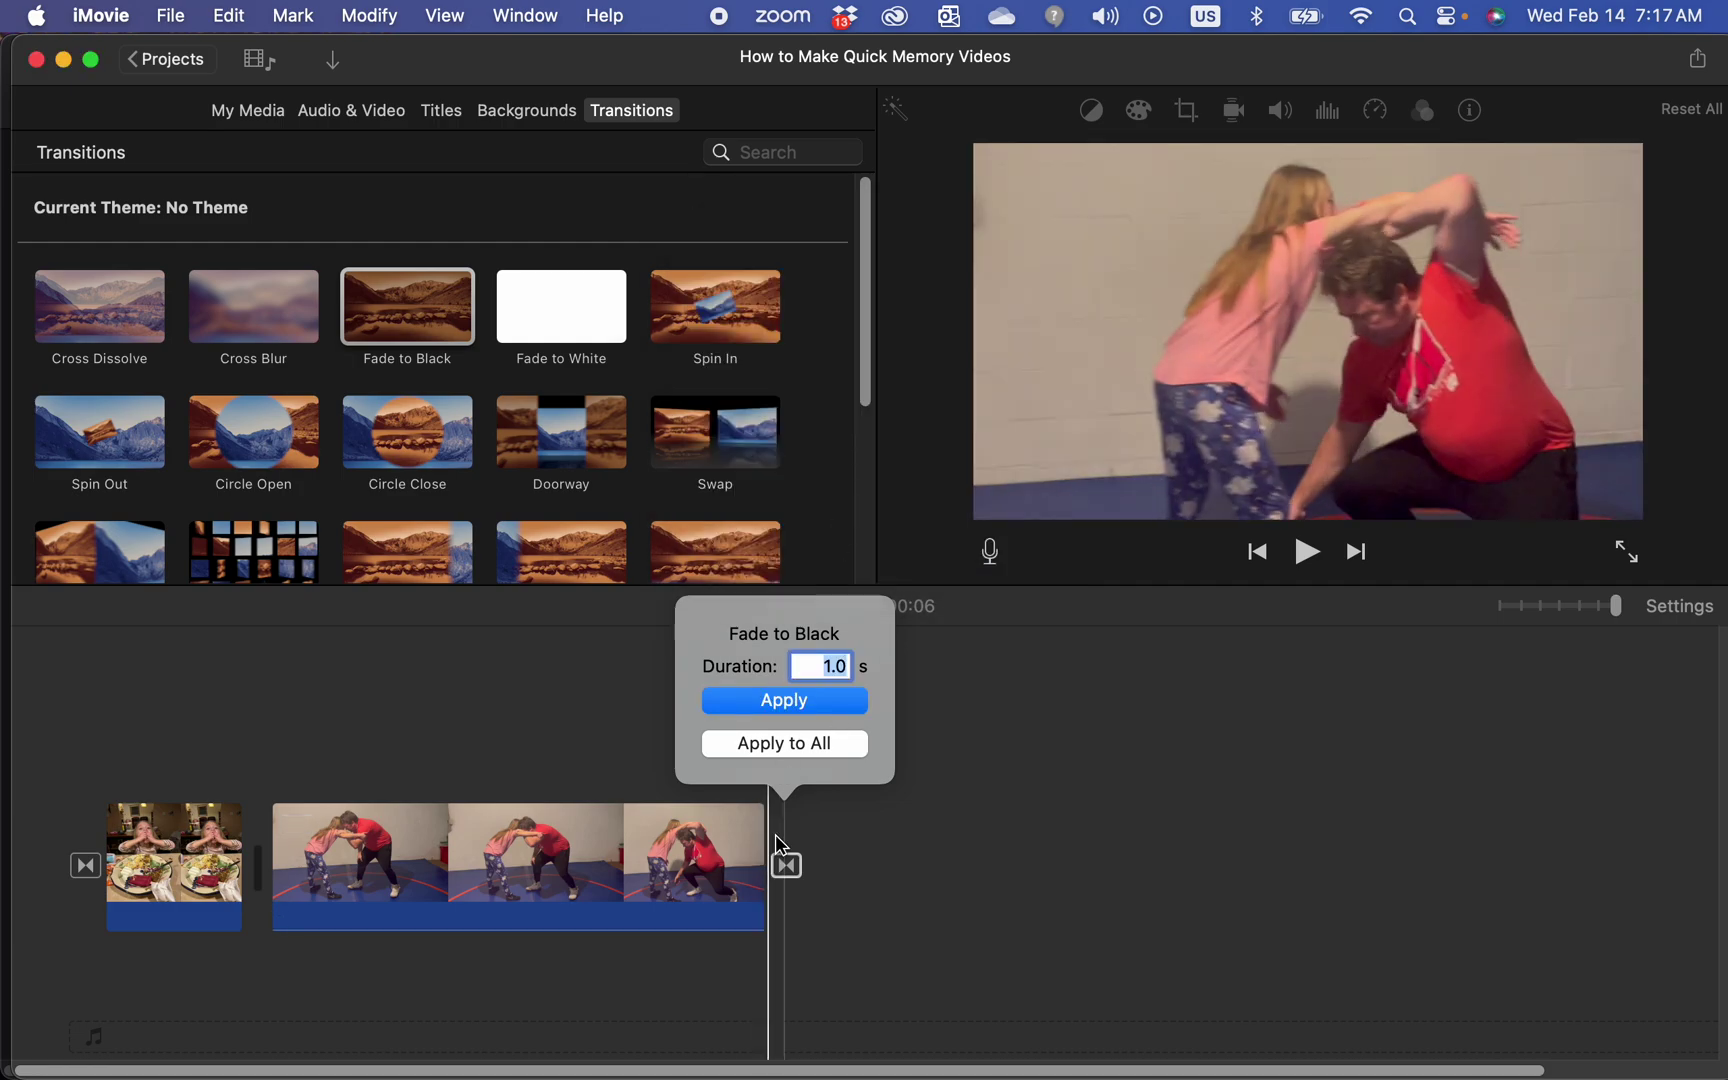
Step: Try to move the closing Fade to Black transition onto the wrestling clip and play back the ending
left_click(787, 866)
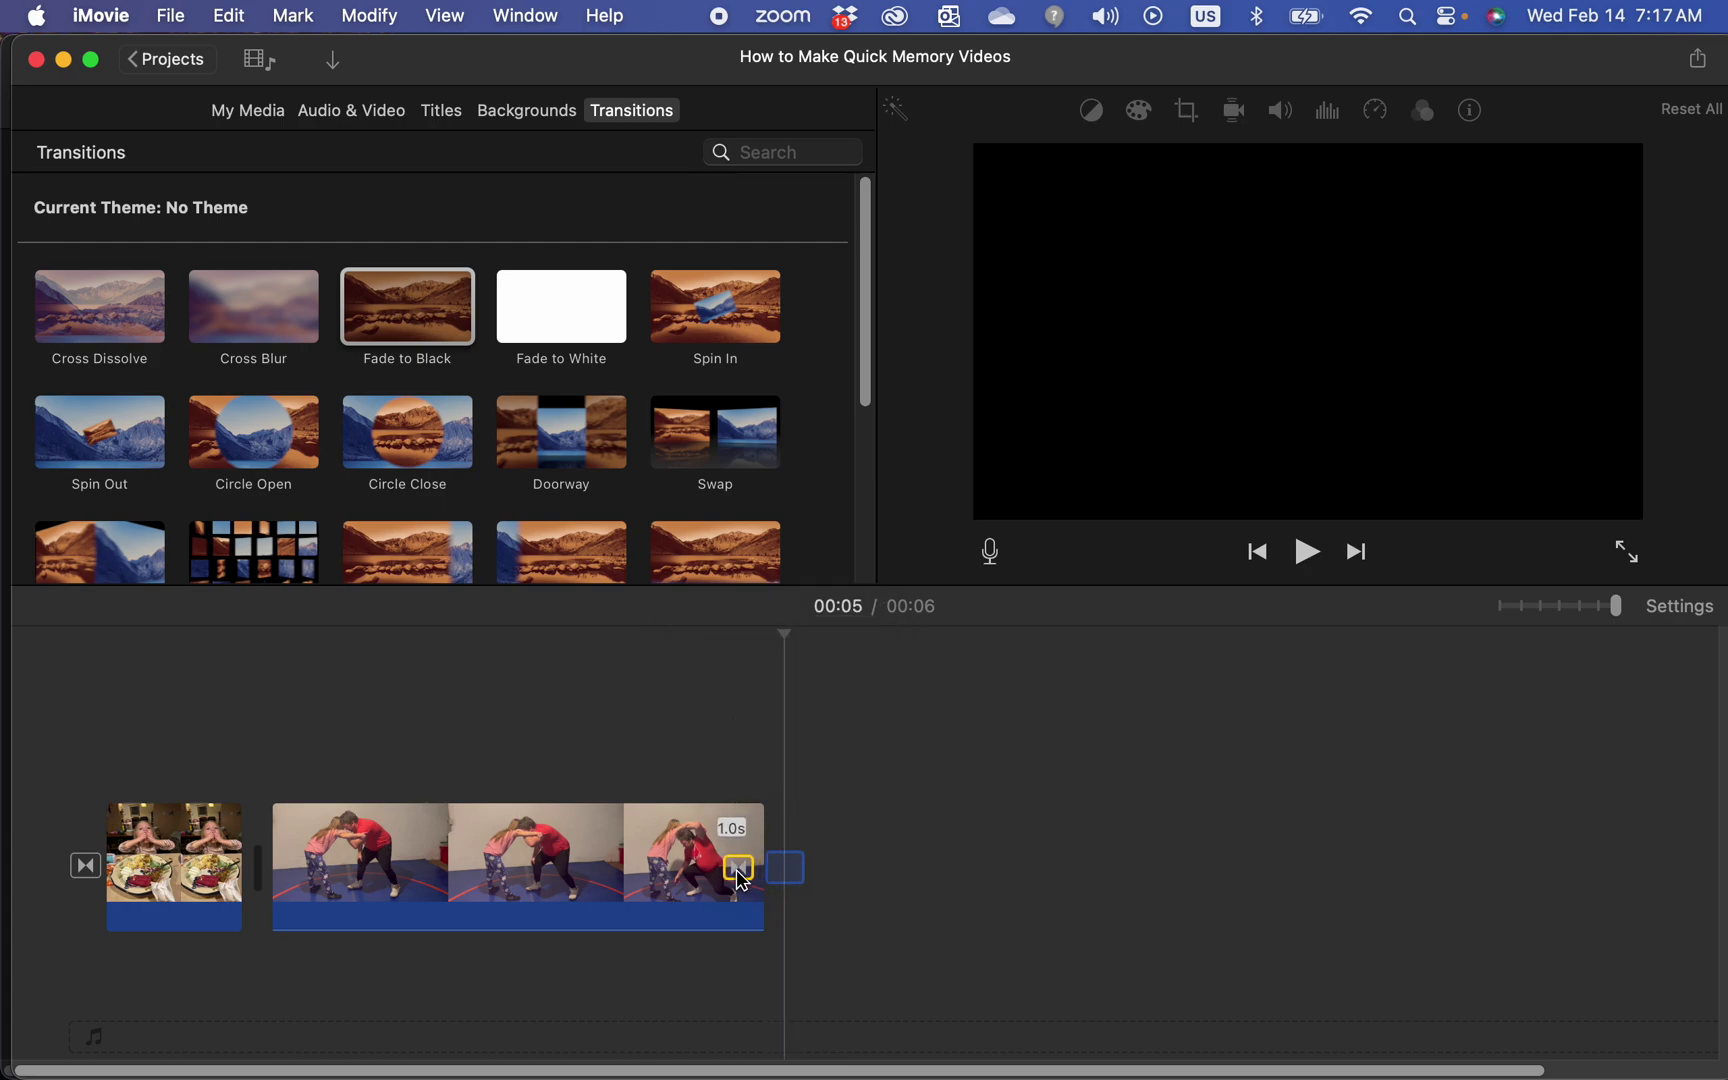
left_click(750, 898)
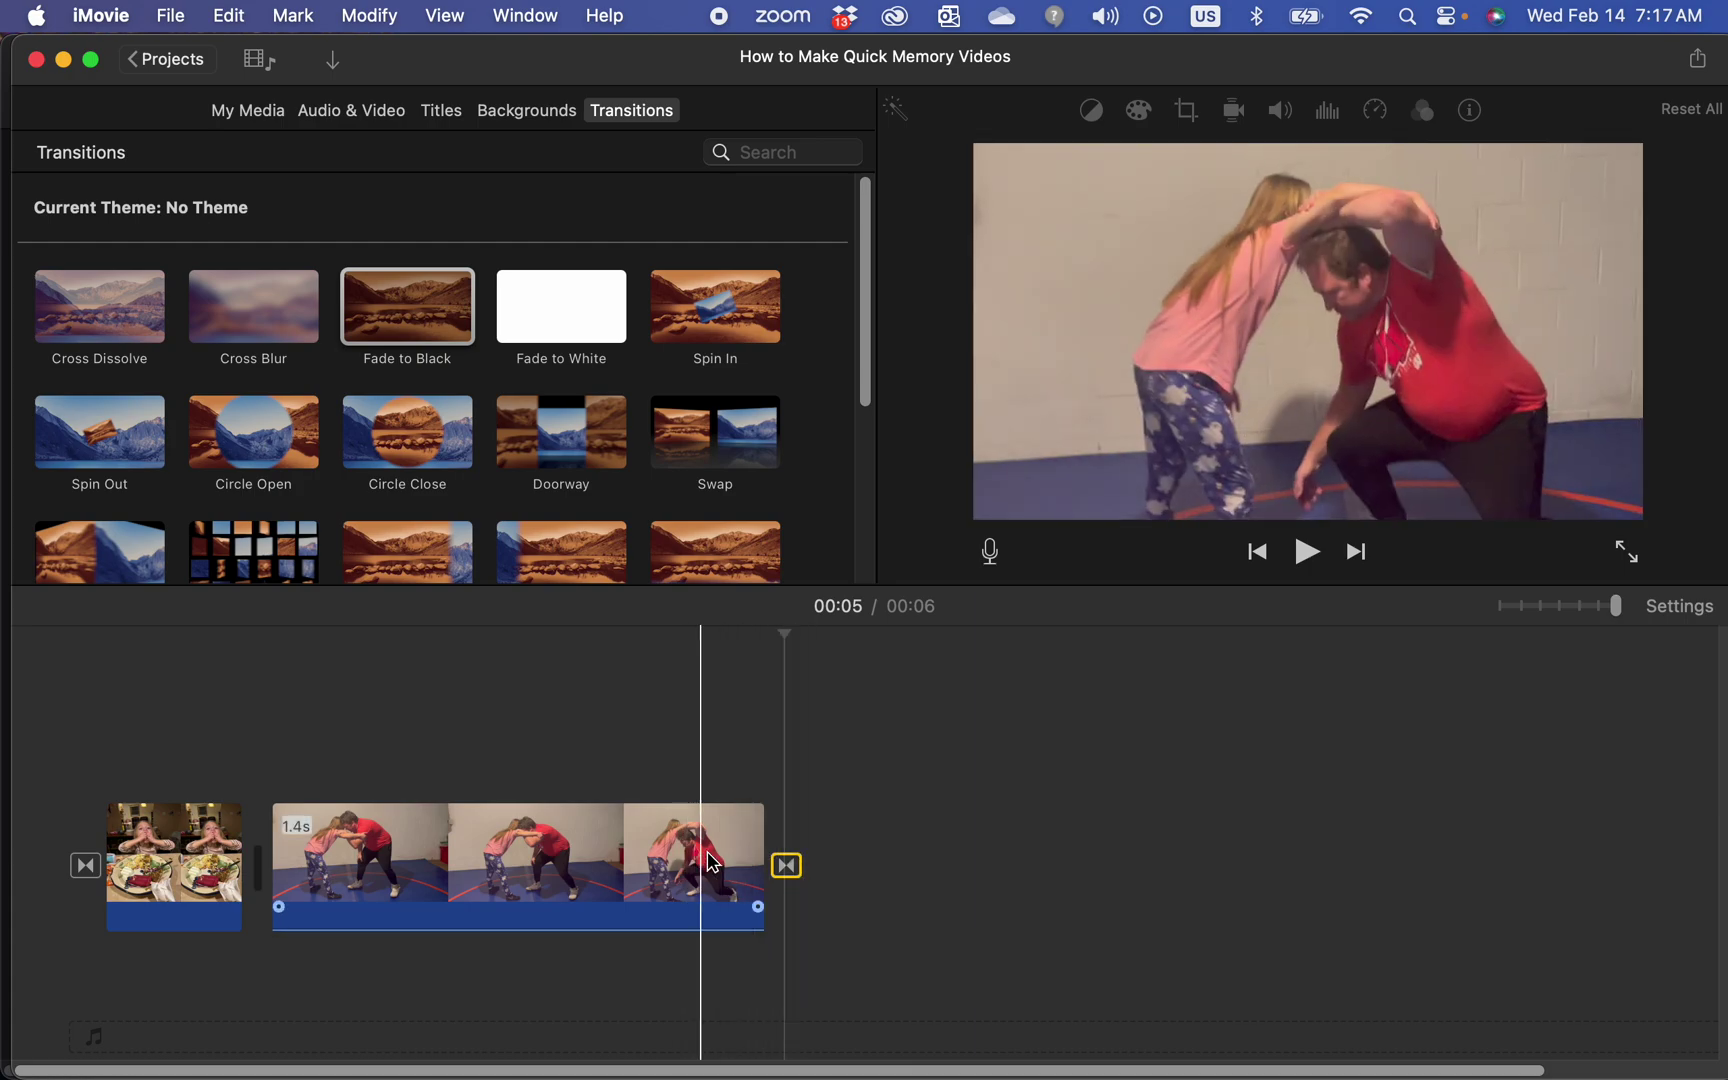
key("space")
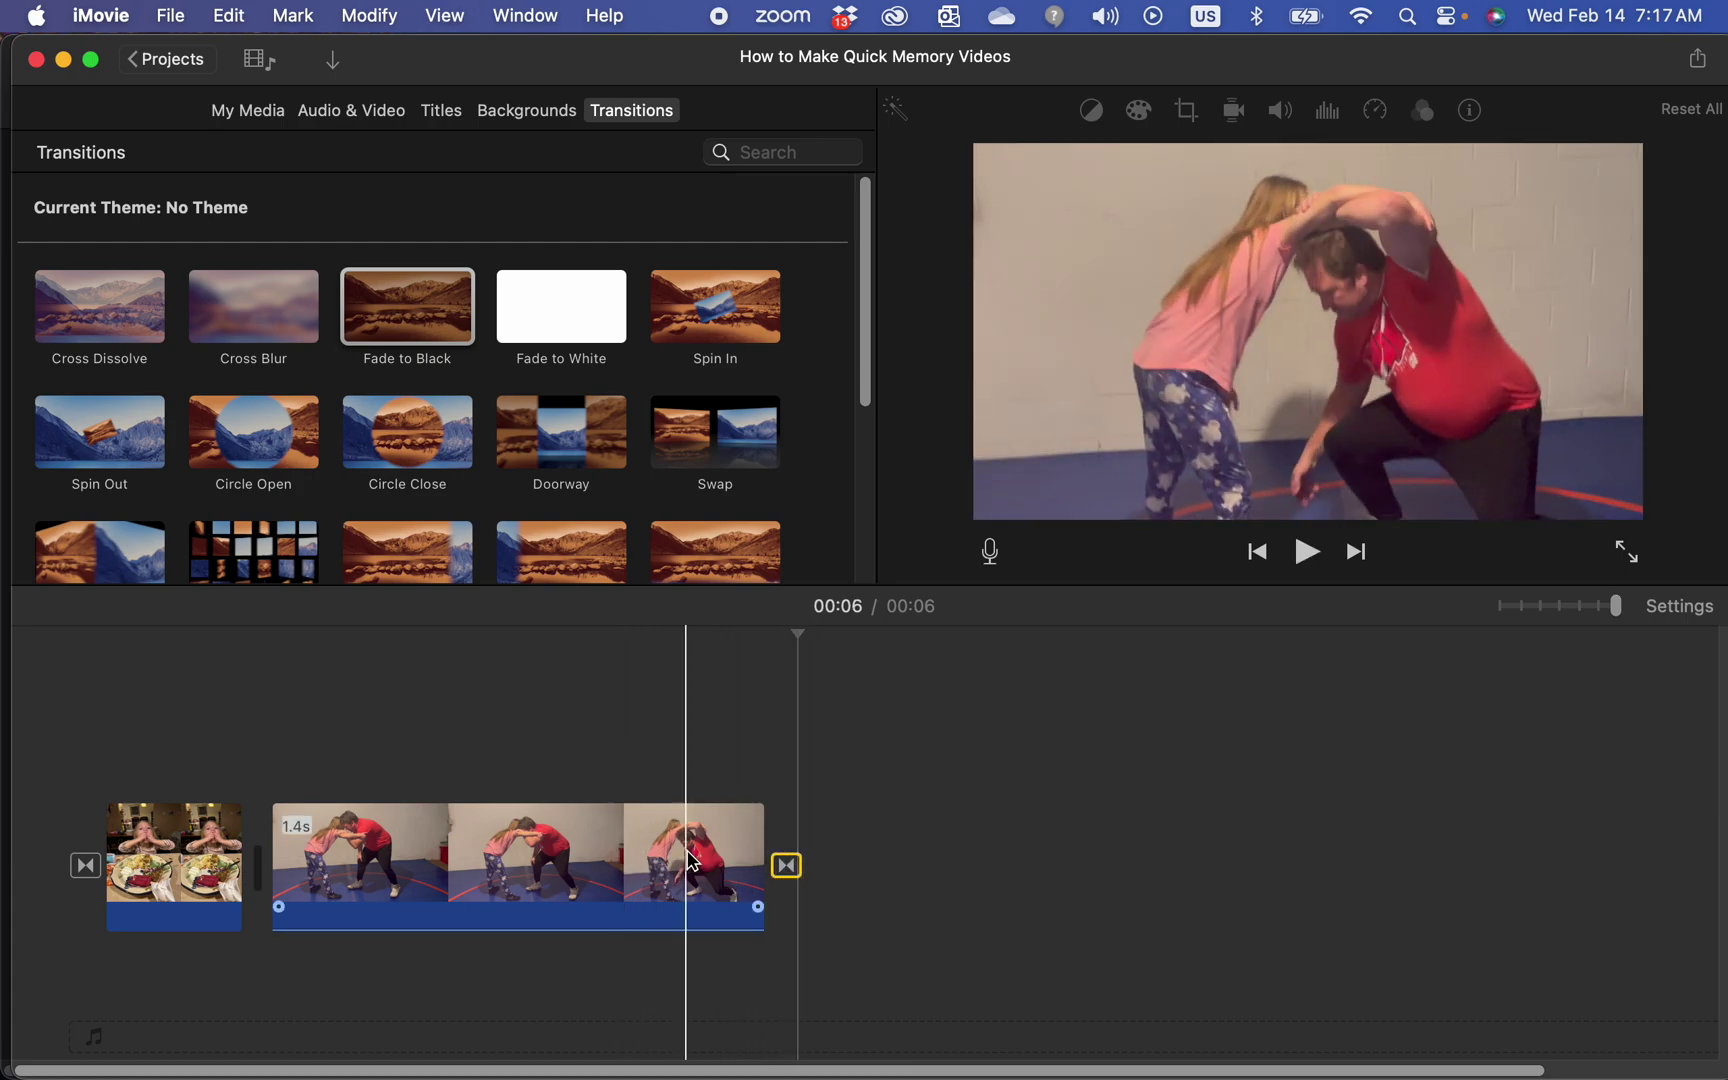
left_click(692, 862)
key("space")
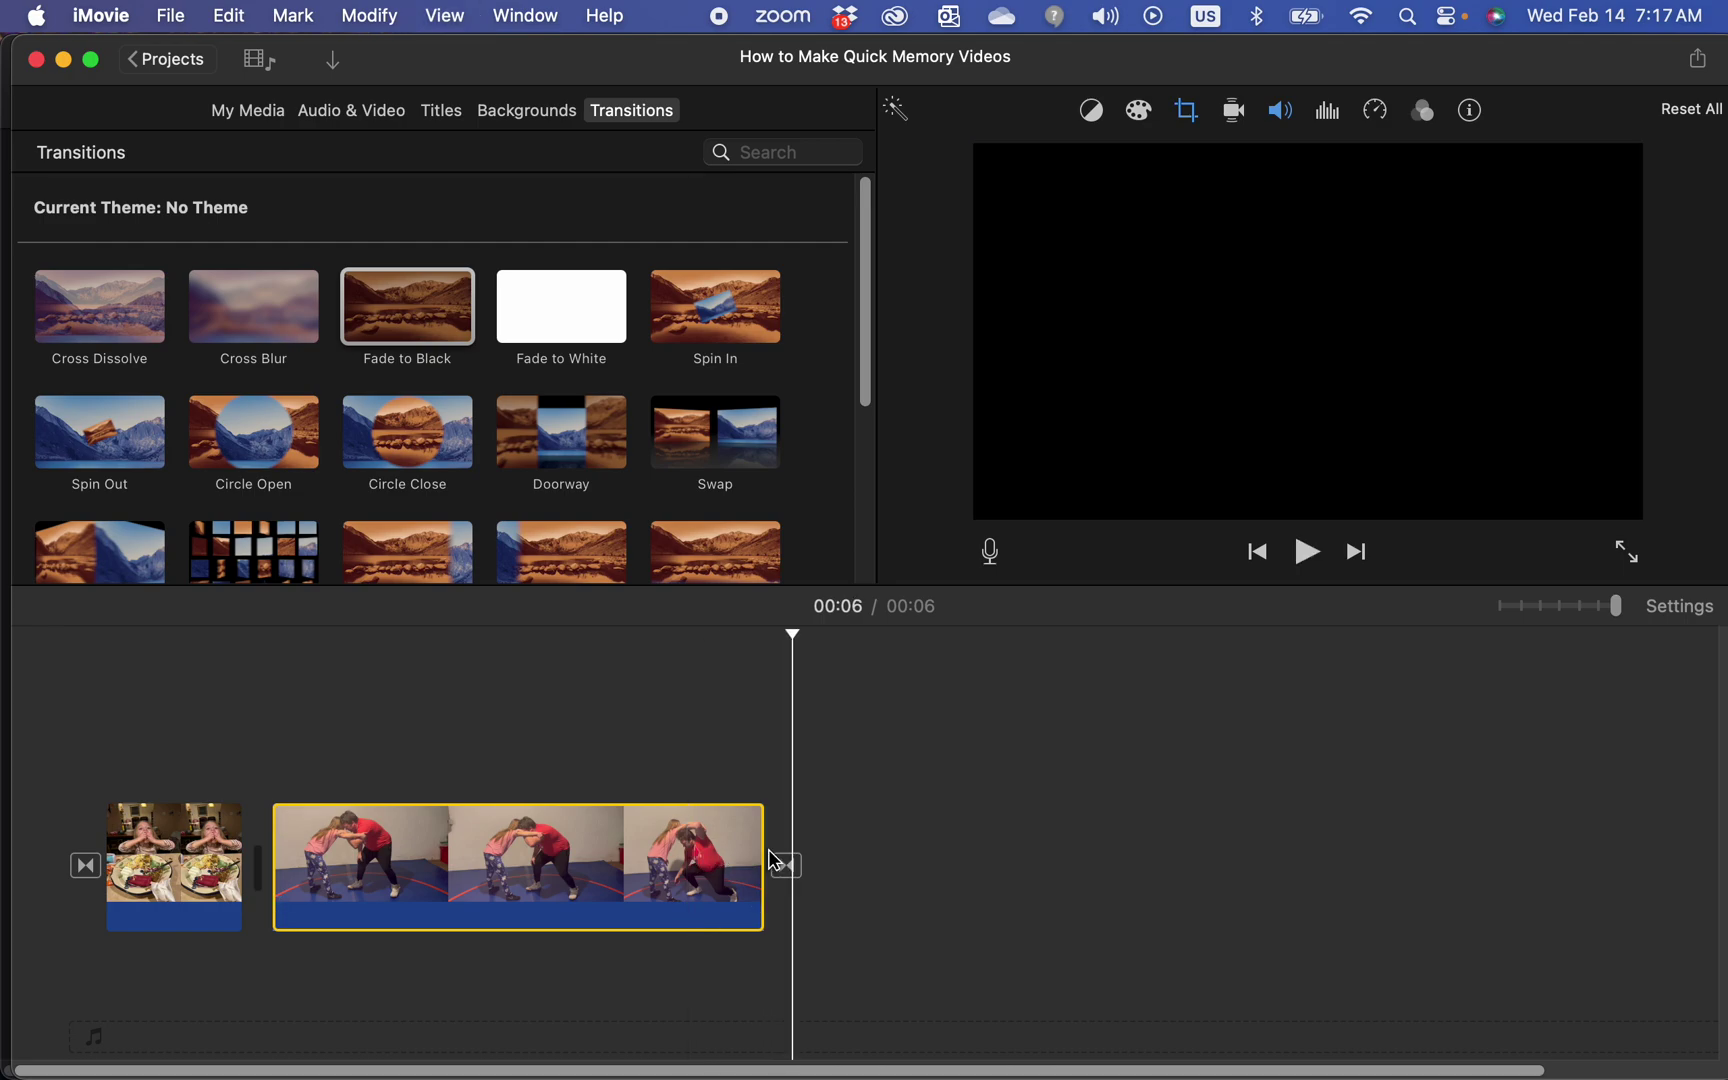